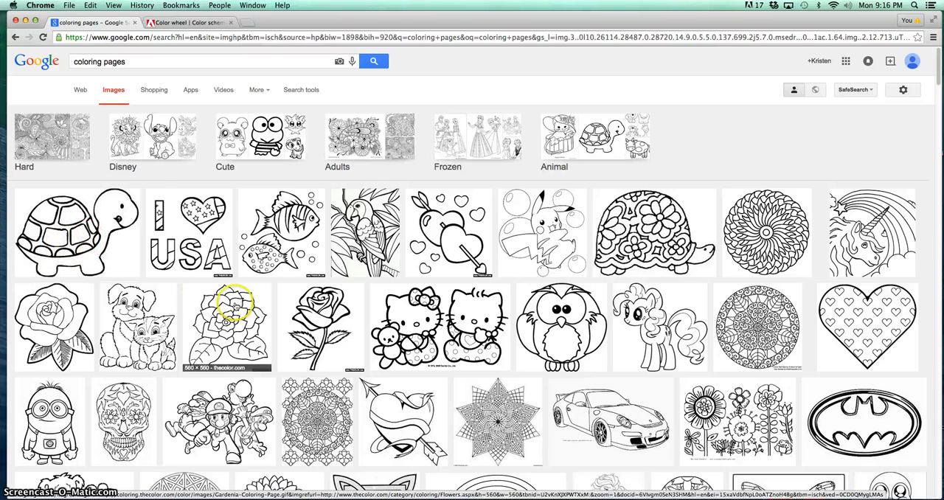
Open the circular Walloid mandala coloring page to check its image-saving options, and return to the image search results
left_click(754, 209)
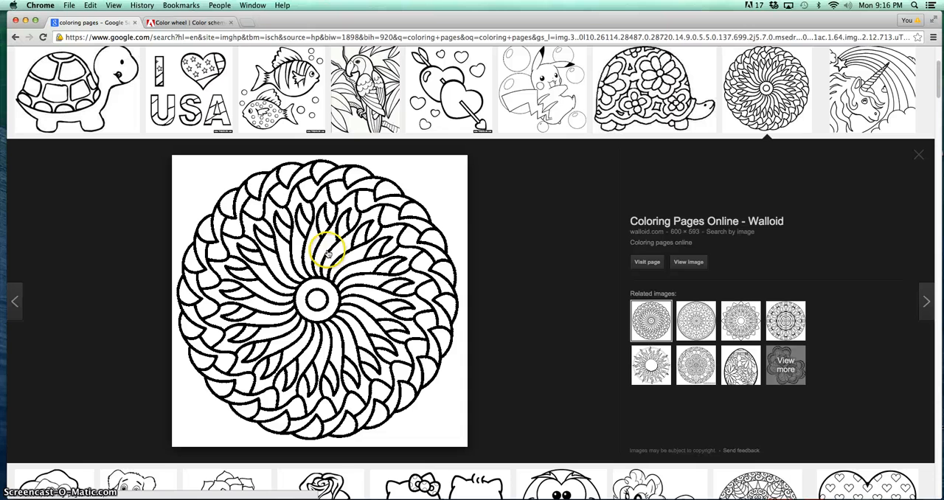
left_click(688, 262)
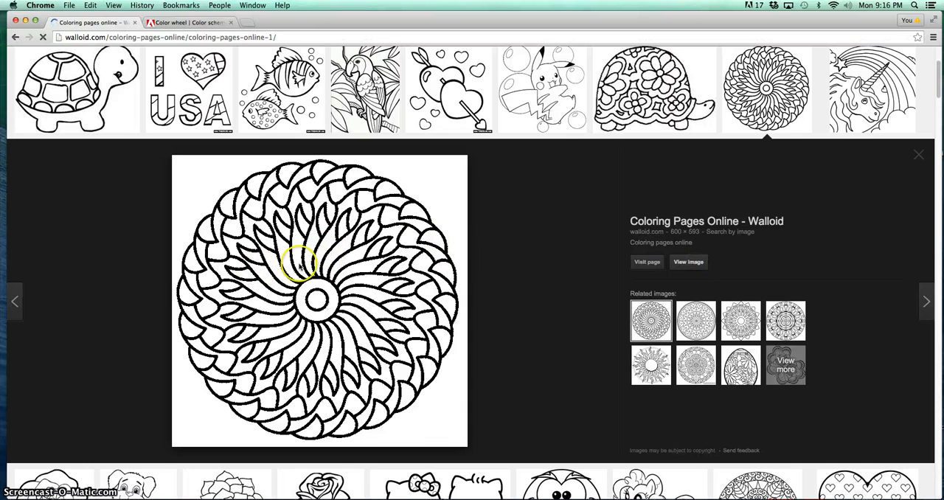
scroll(443, 336, "down", 3)
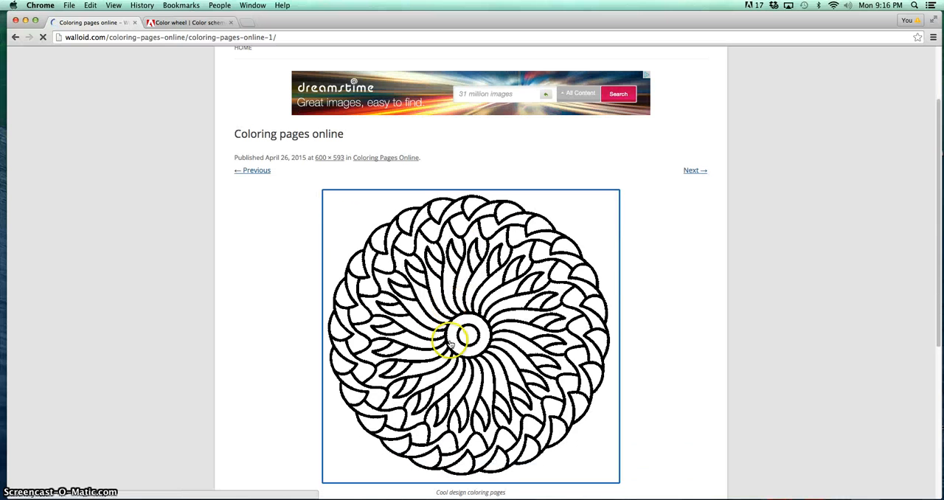
right_click(450, 337)
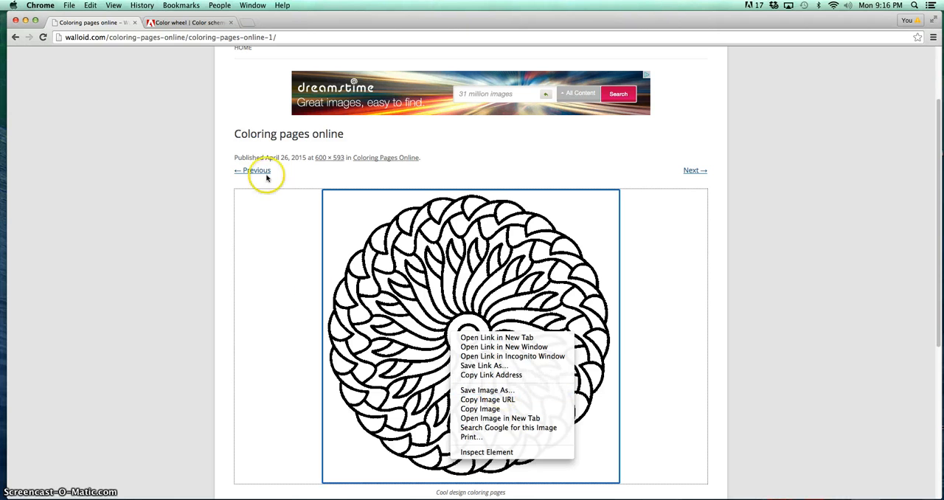
left_click(168, 25)
left_click(72, 30)
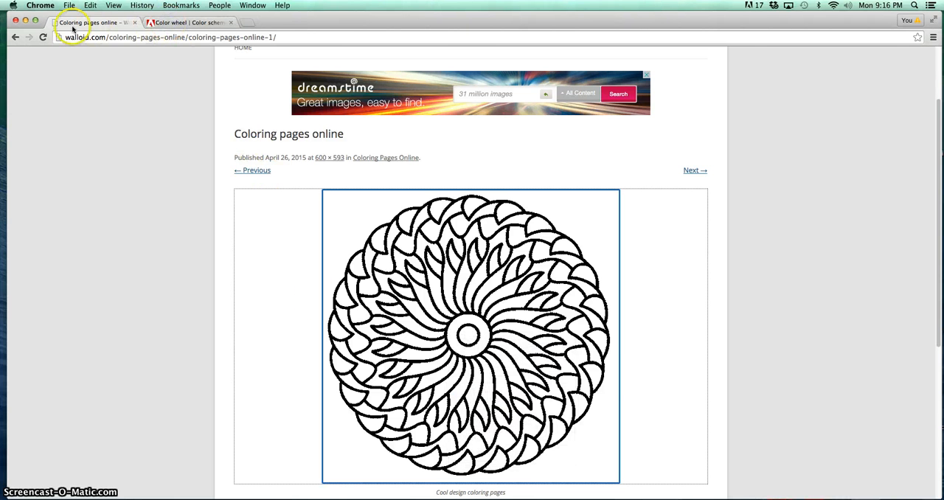
left_click(13, 38)
Switch to the Adobe Color wheel page and examine the available color rules and the theme's RGB and HEX values
left_click(196, 22)
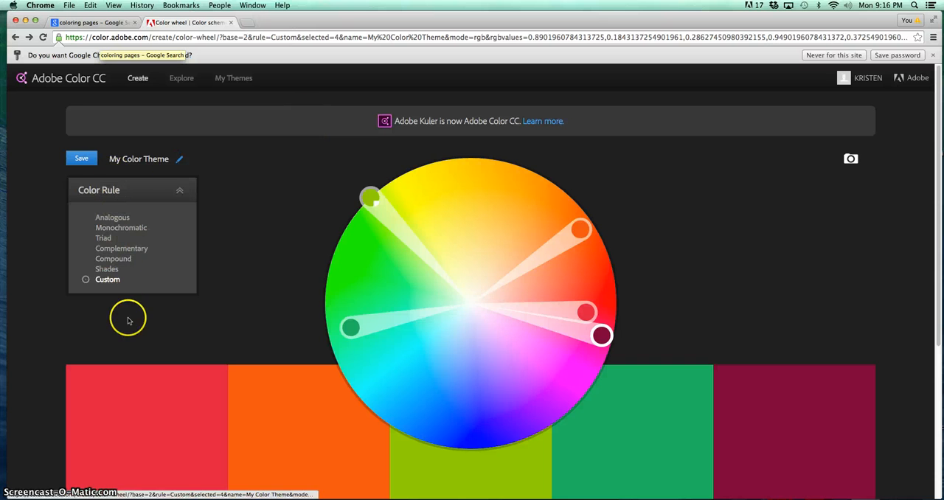
left_click(178, 189)
scroll(286, 199, "down", 5)
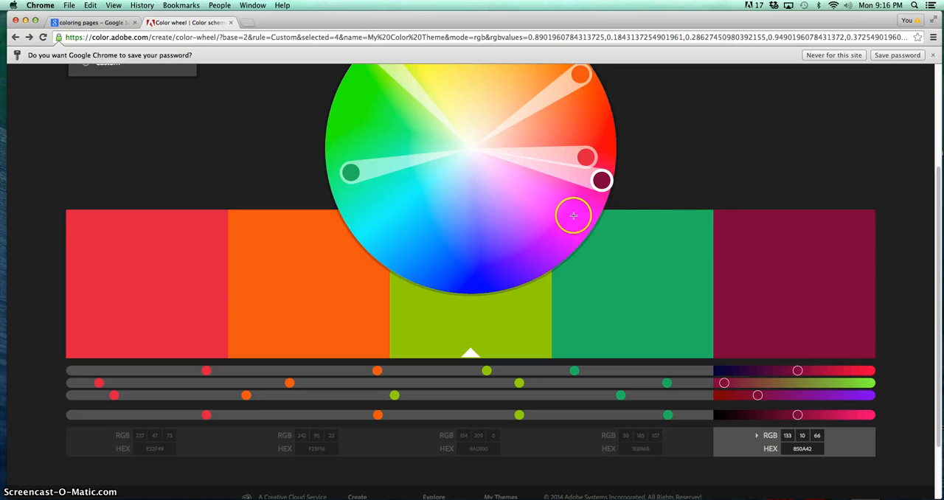
scroll(574, 216, "up", 5)
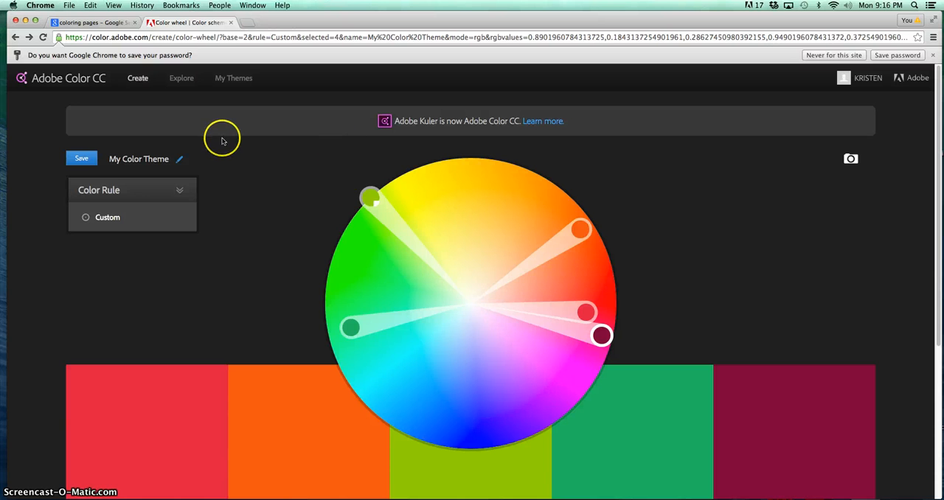
Show the Garden Colors theme's download option in My Themes, and locate Garden Colors.ase in the Finder's Downloads folder
left_click(237, 81)
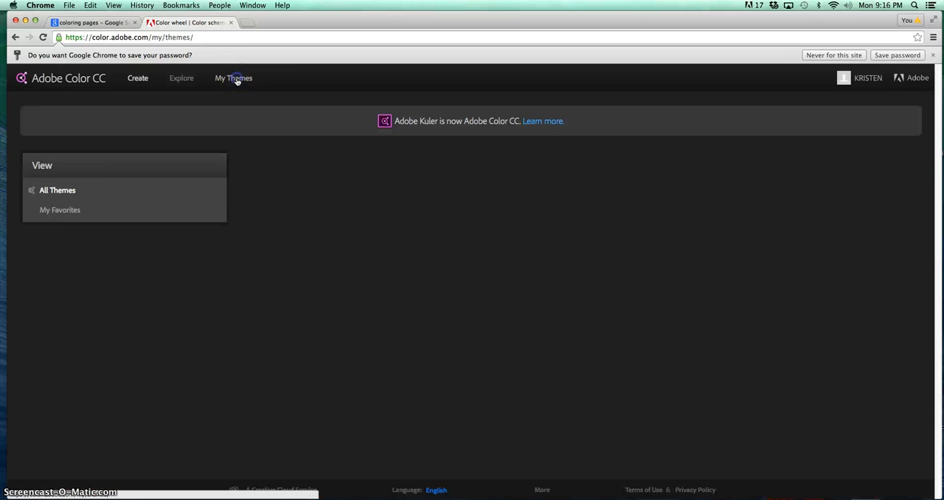
mouse_move(356, 234)
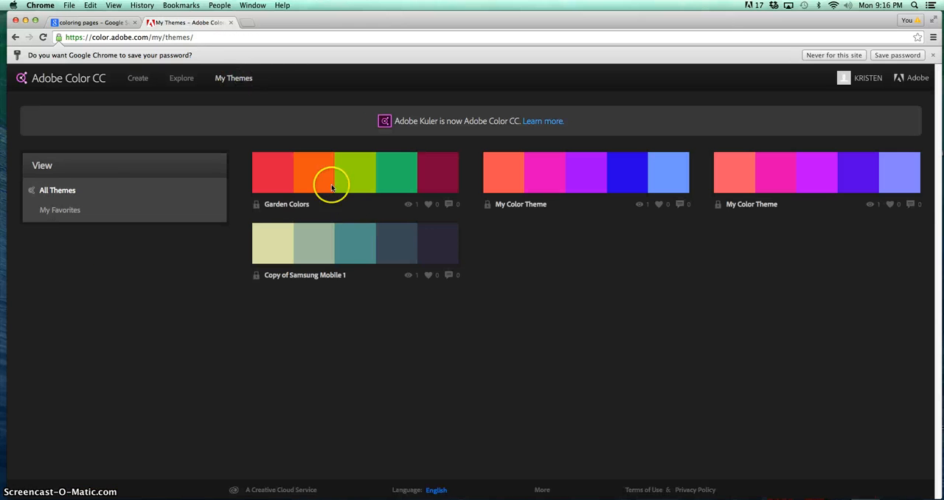
mouse_move(332, 174)
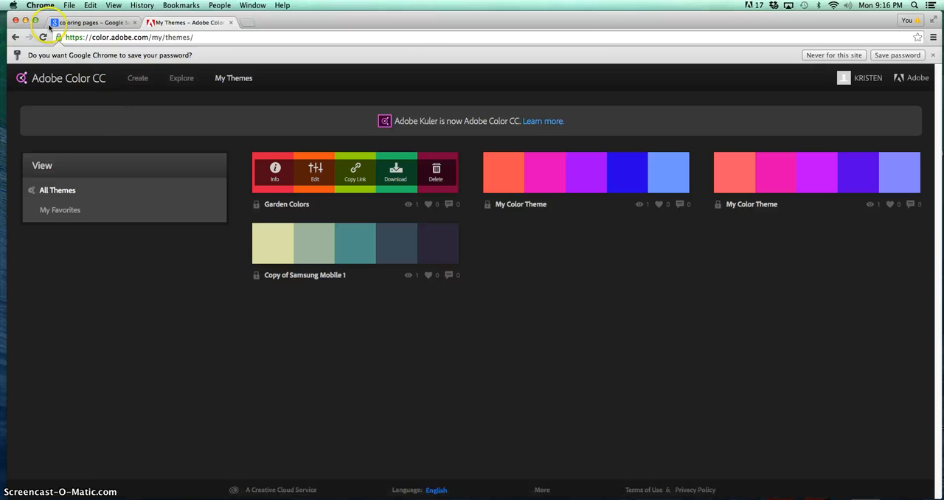
left_click(25, 20)
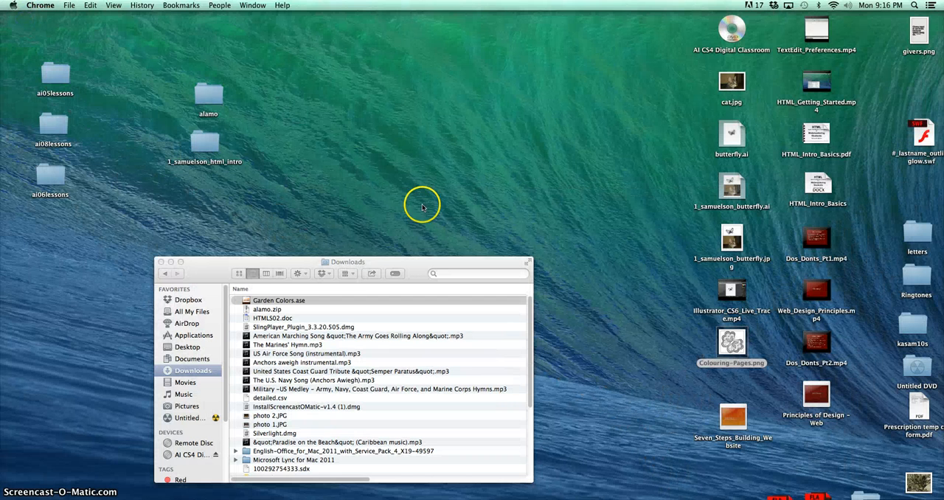
left_click(285, 300)
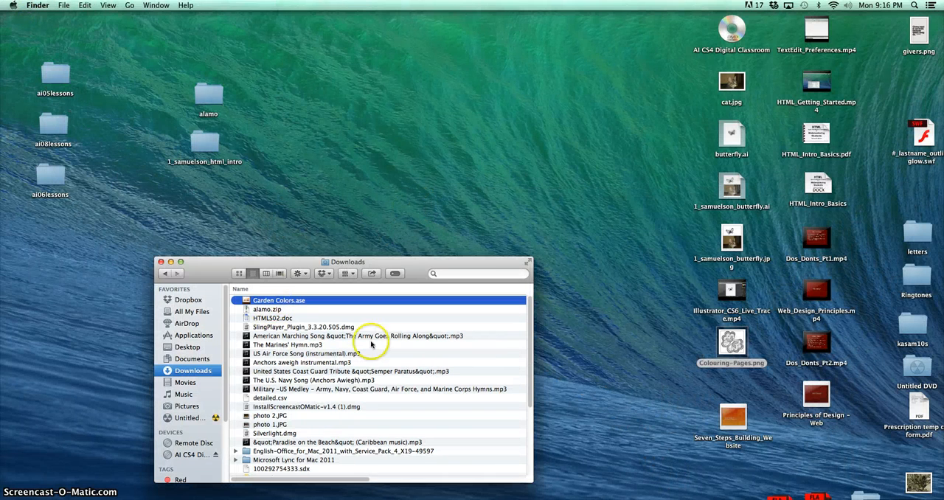
Switch to Adobe Illustrator and create a new Letter-size document in landscape orientation
left_click(630, 498)
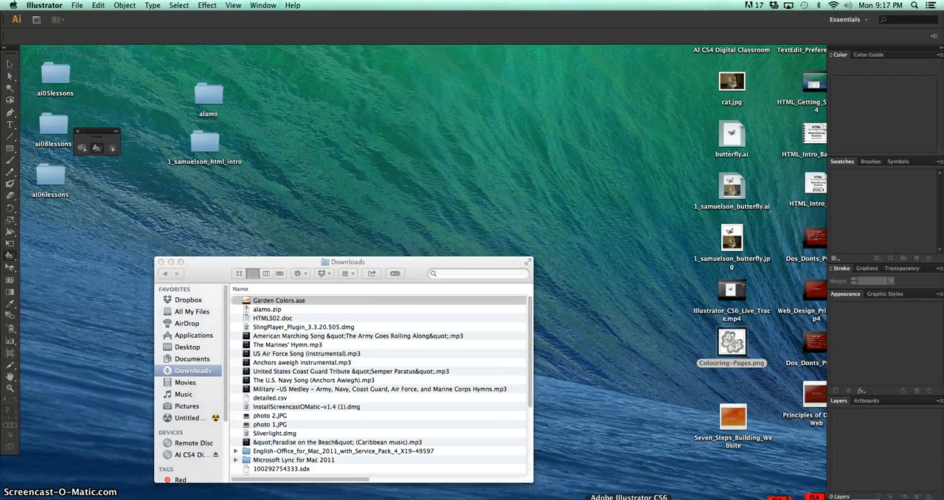
left_click(78, 6)
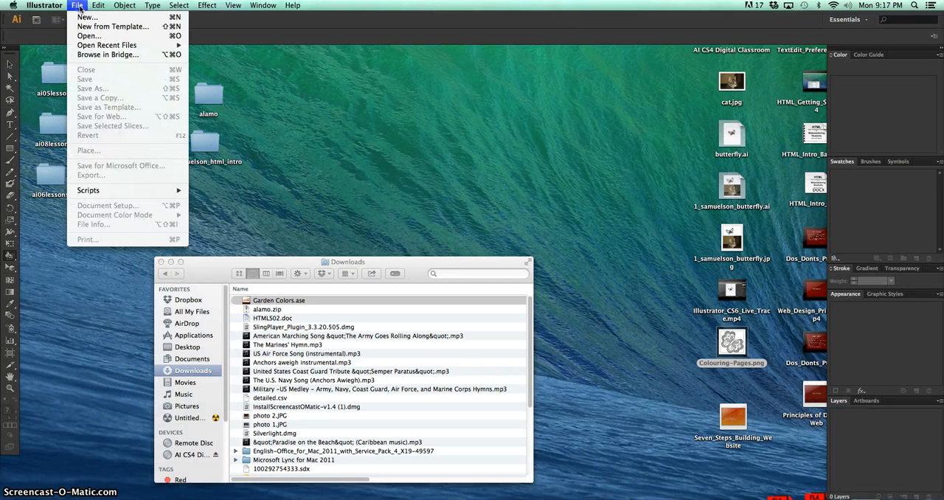
left_click(87, 17)
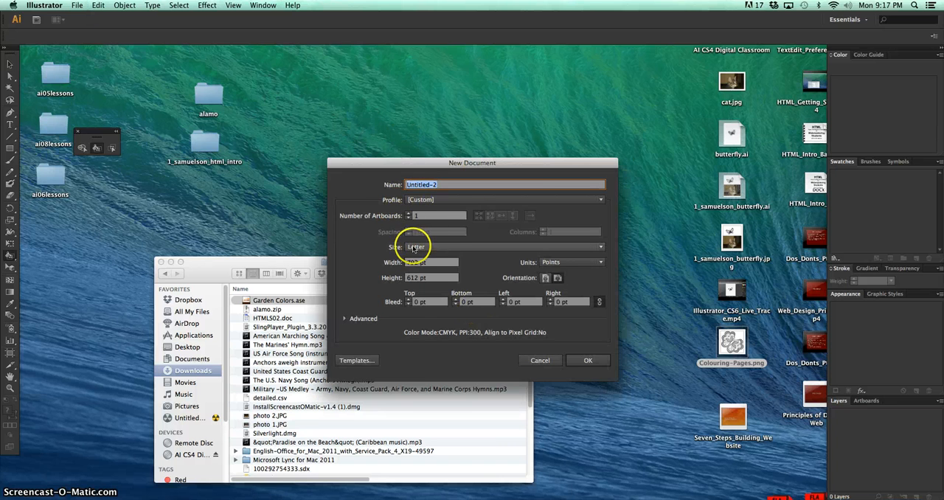
left_click(414, 249)
left_click(427, 273)
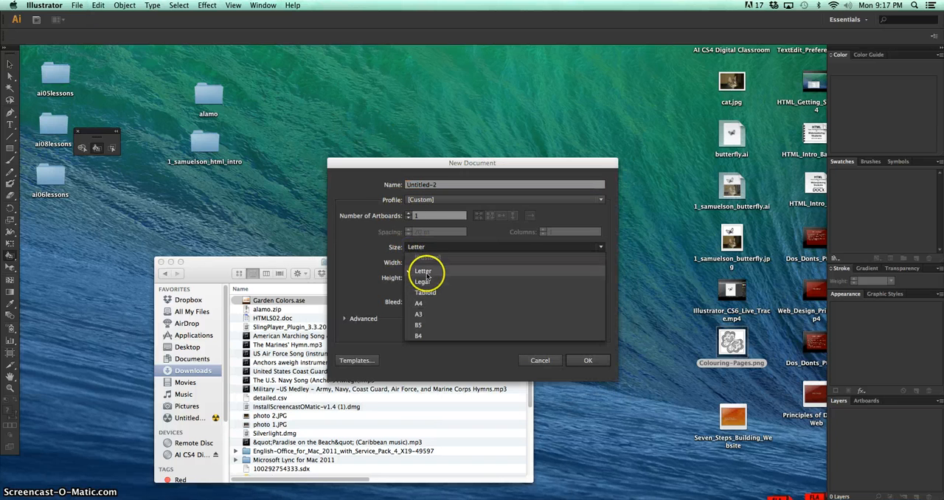
left_click(559, 279)
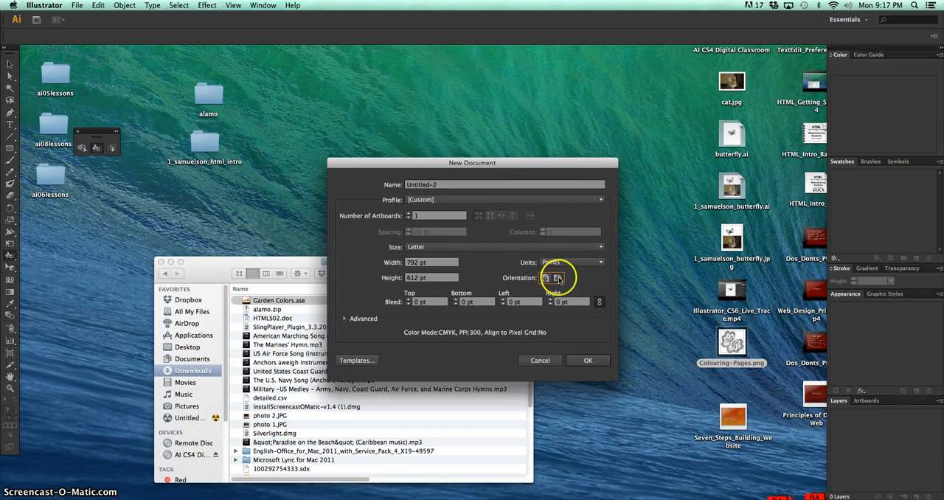
left_click(588, 361)
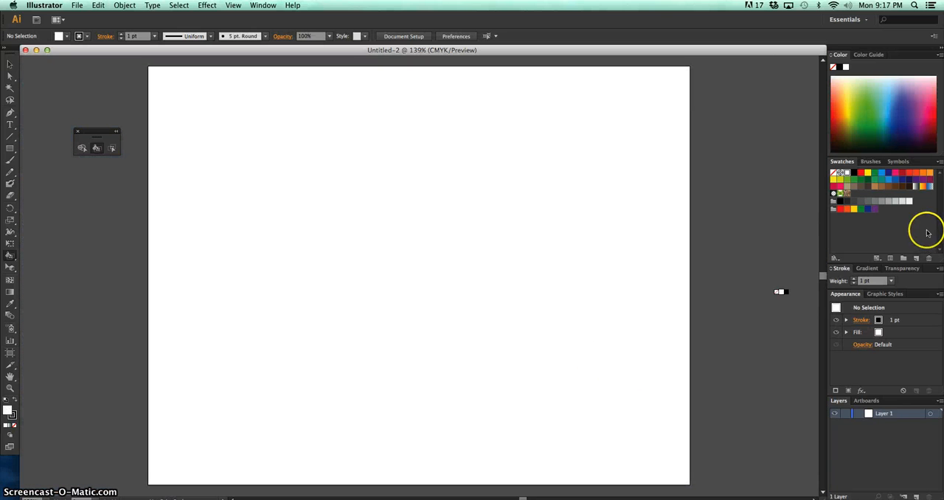
left_click(940, 162)
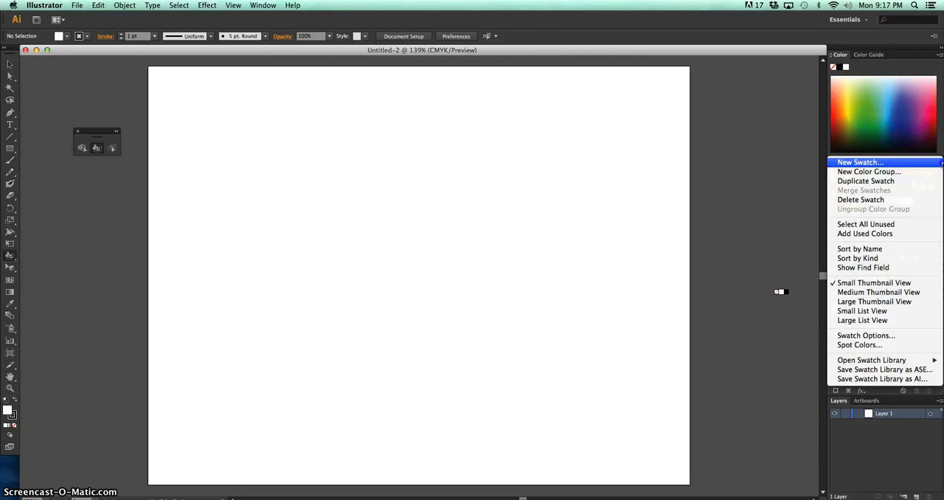
left_click(885, 200)
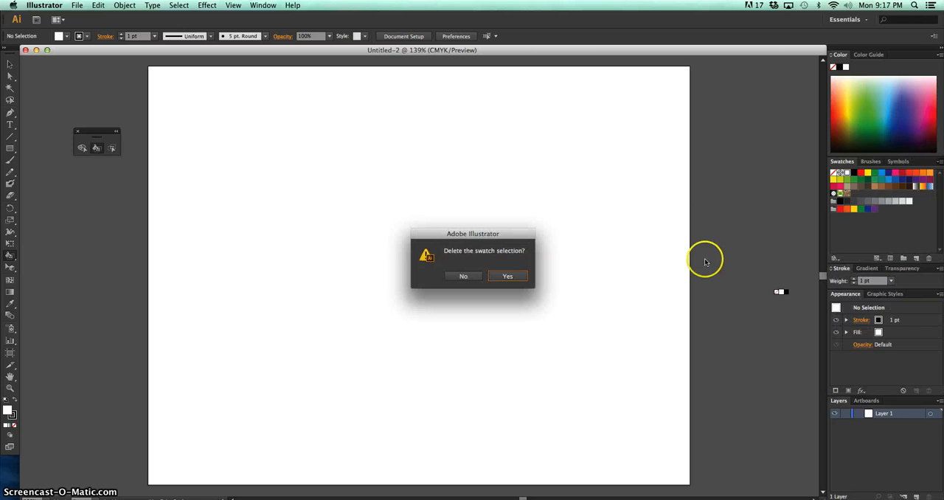
left_click(476, 276)
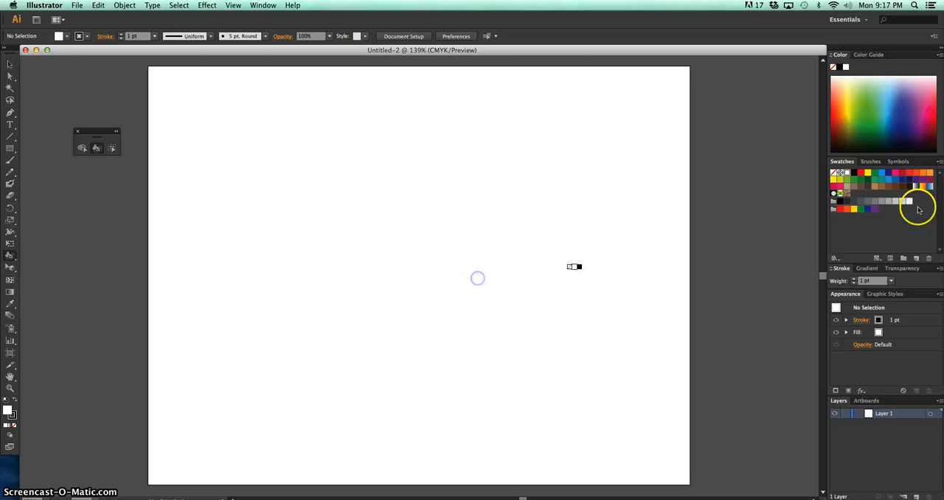
Load Garden Colors.ase from Downloads as a swatch library and dock it in the Swatches panel group
left_click(939, 163)
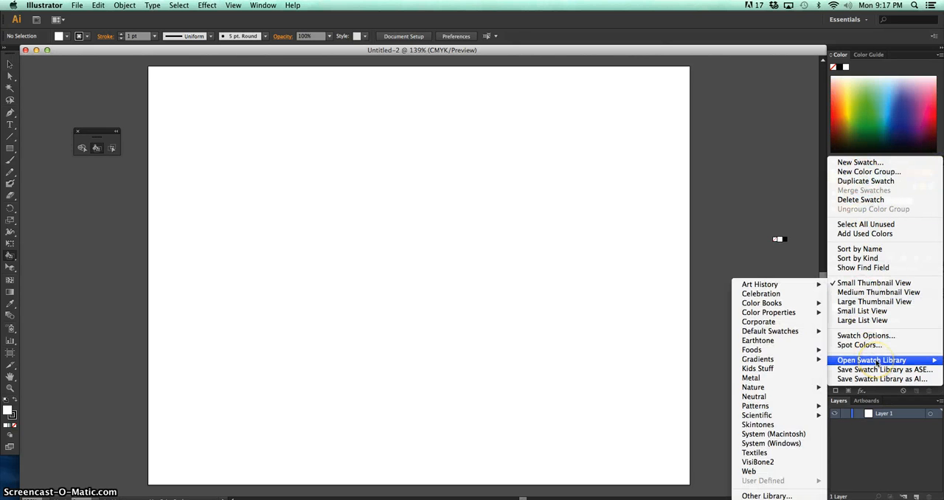
left_click(877, 361)
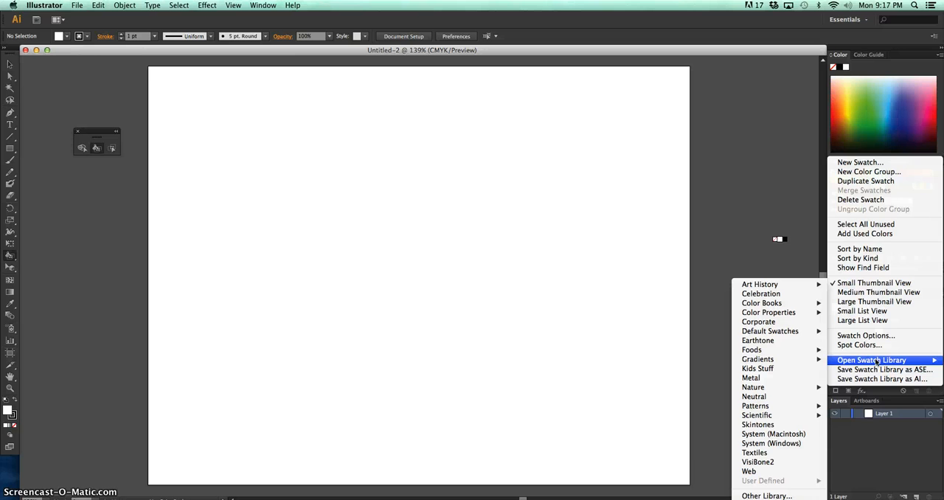
left_click(794, 495)
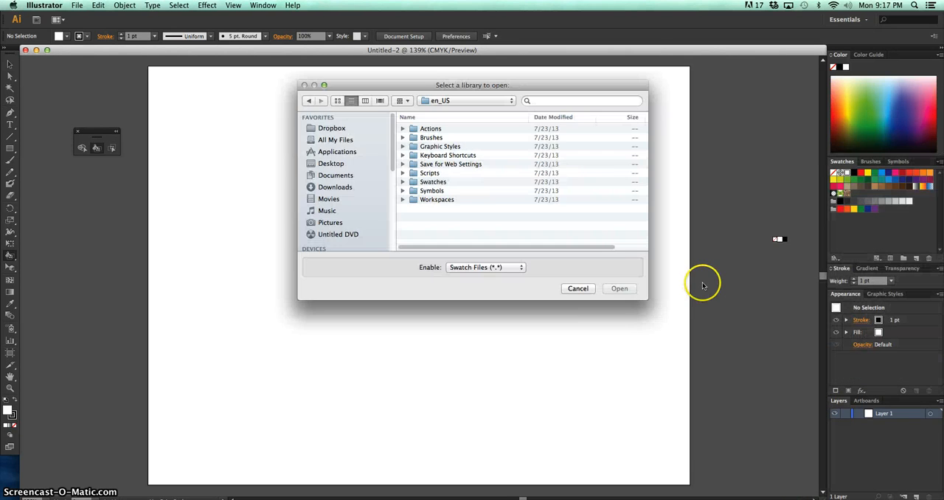
left_click(343, 187)
double_click(458, 130)
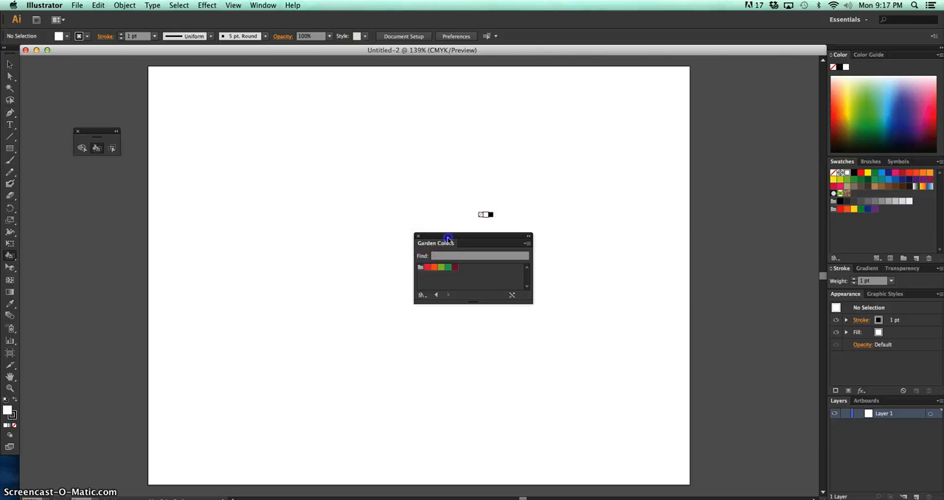
left_click_drag(432, 246, 842, 166)
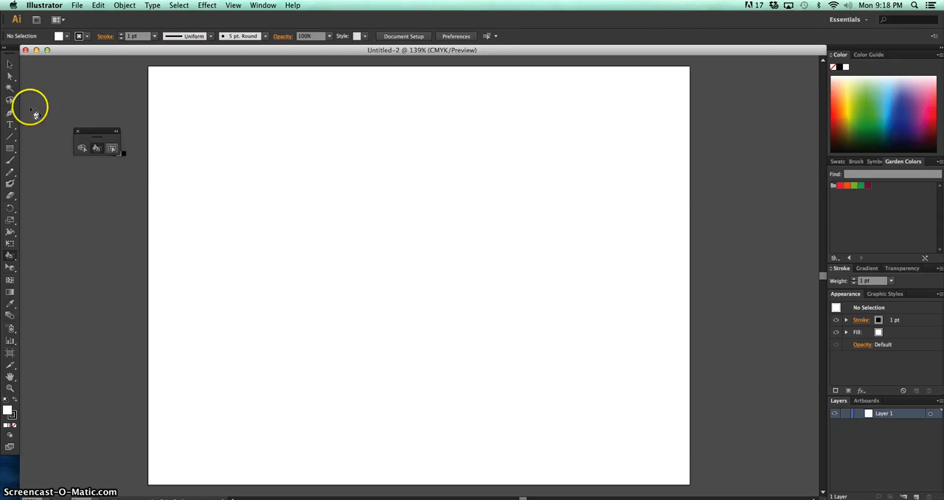
Close the floating Live Paint tool set, tear it off again beside the toolbox, and set the fill to the Garden Colors orange
left_click(10, 63)
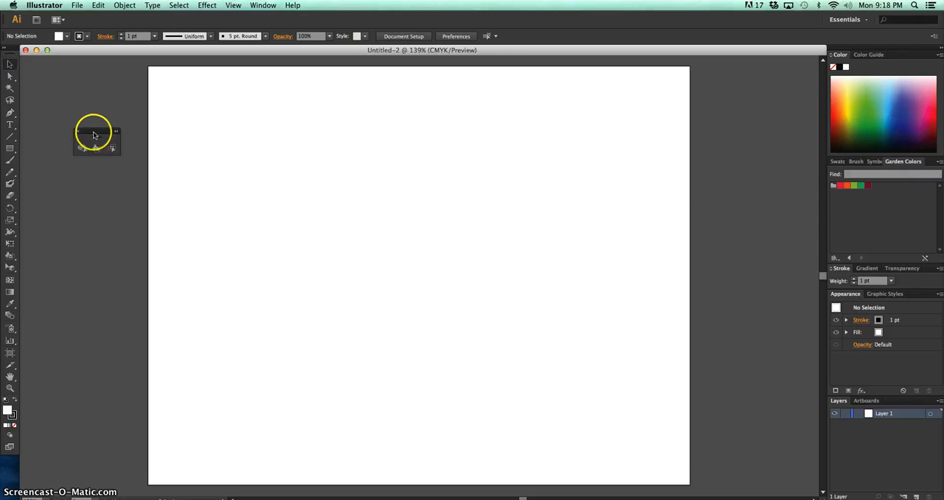
left_click(77, 133)
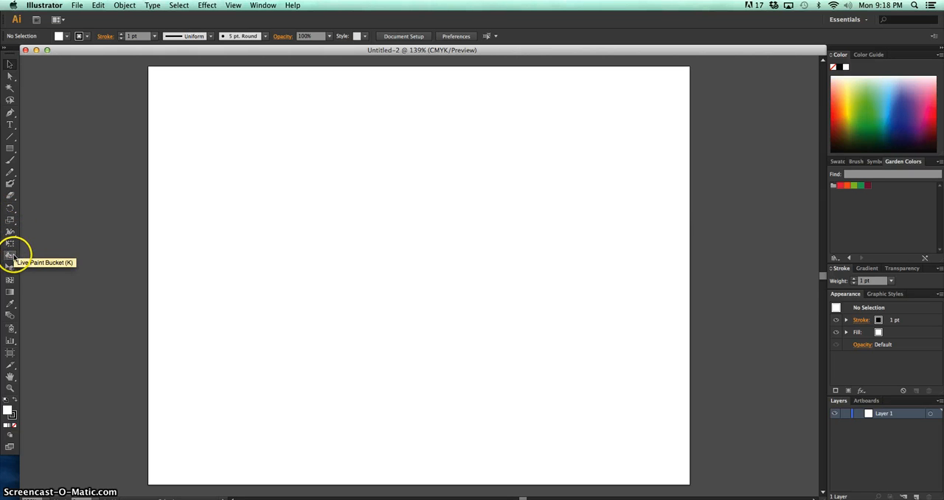
mouse_move(12, 256)
left_mouse_down()
mouse_move(52, 257)
mouse_move(61, 280)
left_mouse_up()
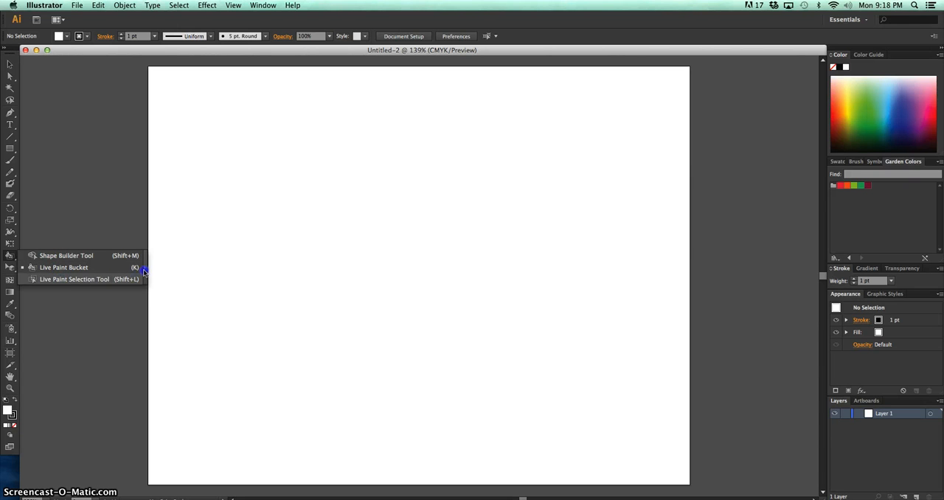
mouse_move(144, 272)
left_mouse_down()
mouse_move(65, 256)
mouse_move(33, 262)
mouse_move(49, 235)
left_mouse_up()
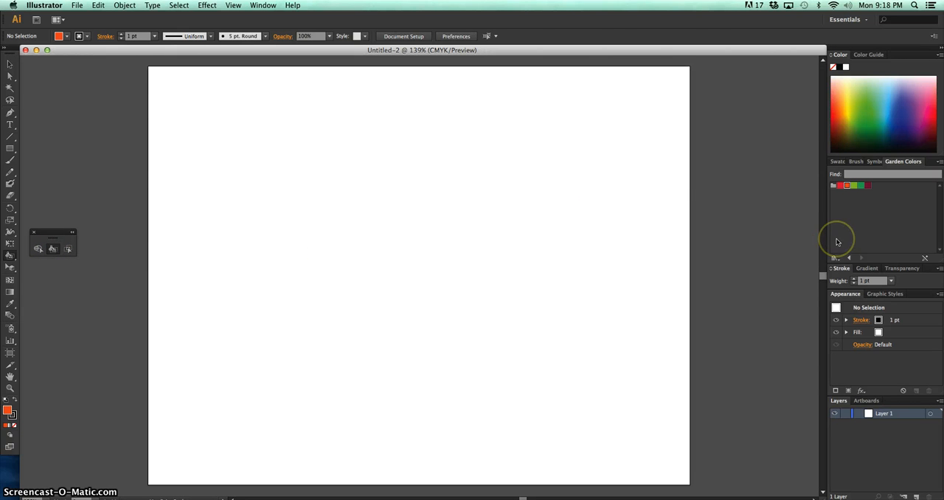
left_click(871, 205)
Place the image Colouring-Pages.png from the Desktop folder into the document
left_click(11, 64)
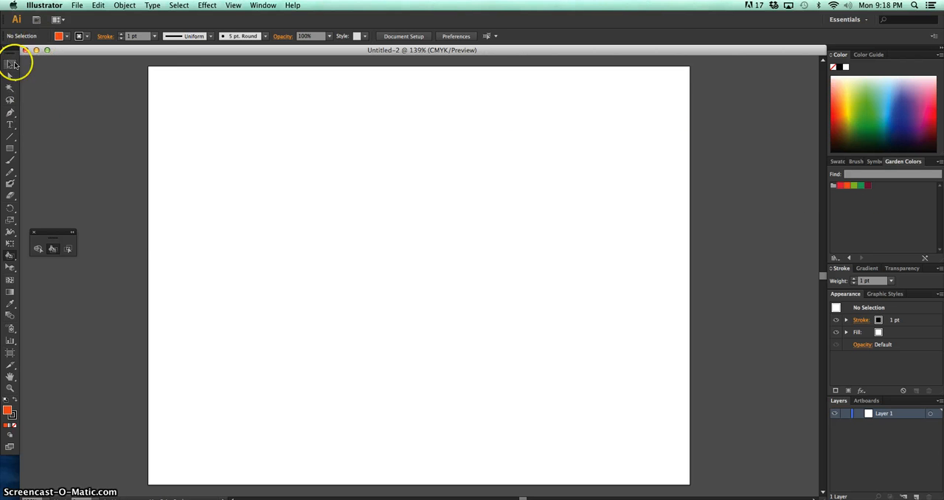
left_click(76, 5)
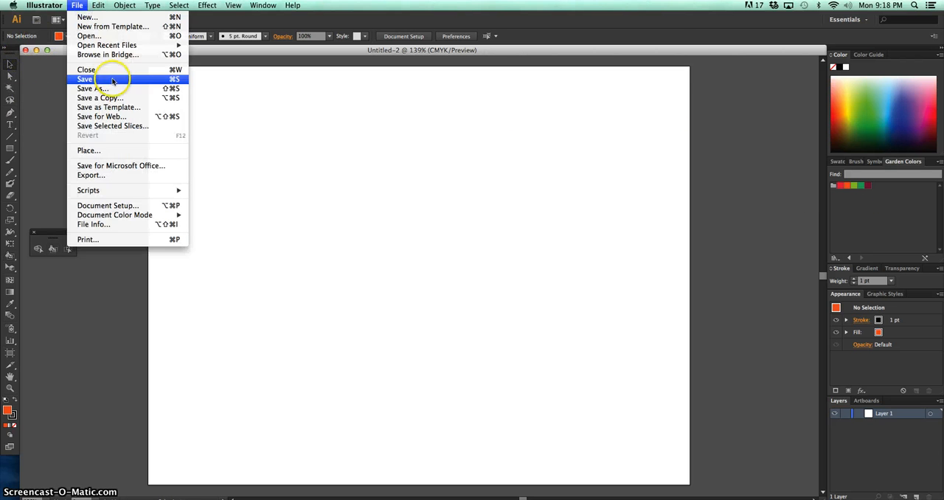
left_click(132, 150)
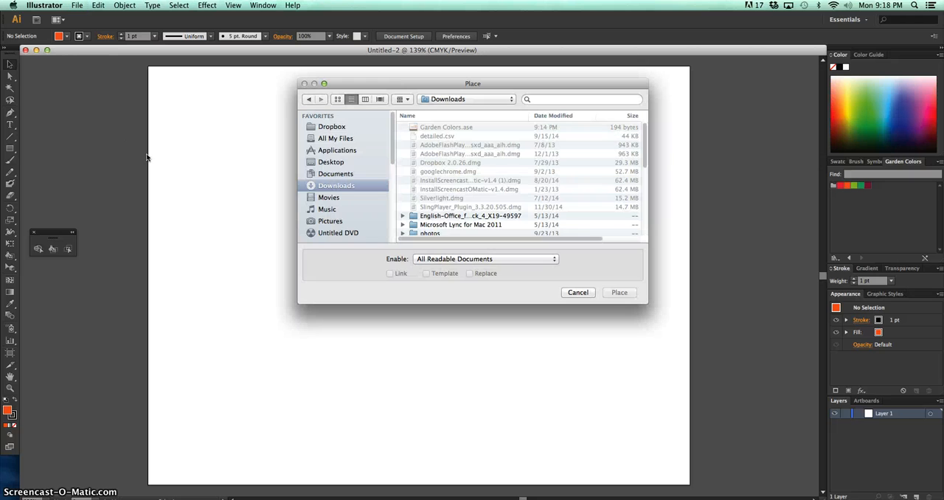
left_click(332, 163)
scroll(646, 152, "down", 3)
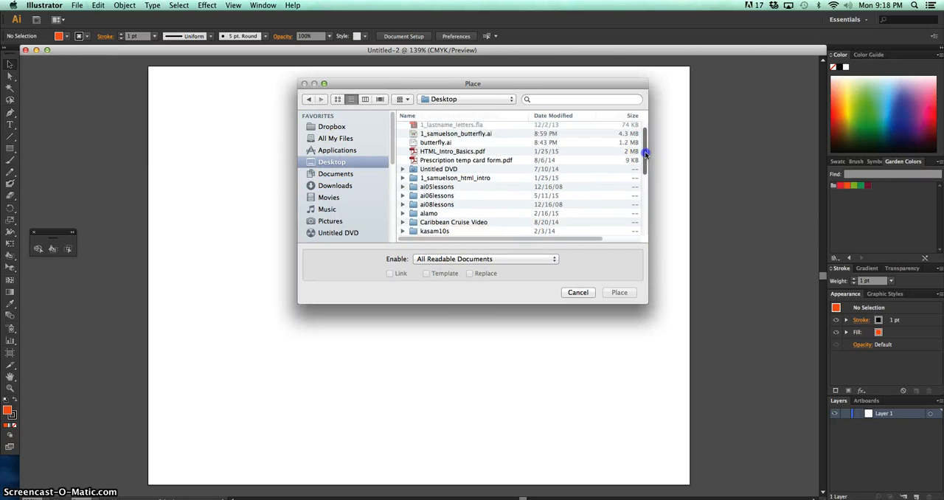
left_click_drag(646, 152, 644, 202)
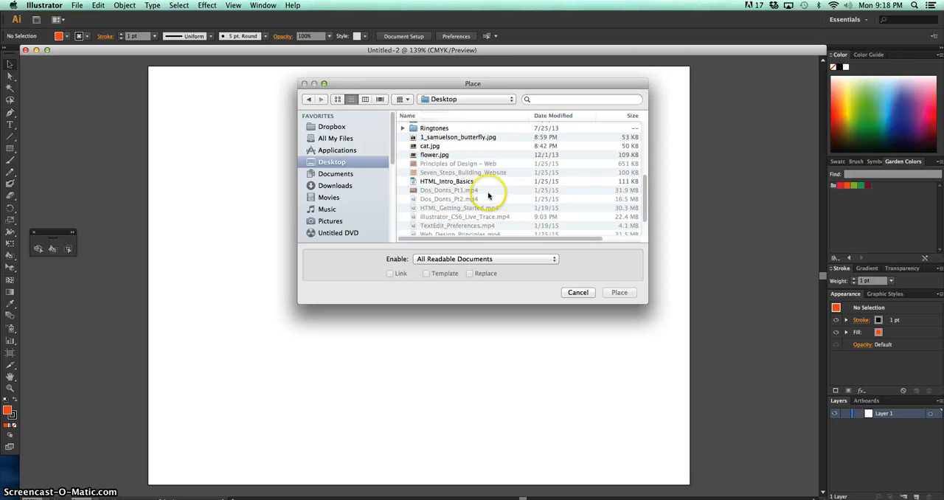
scroll(487, 189, "up", 2)
scroll(480, 206, "down", 5)
left_click(457, 231)
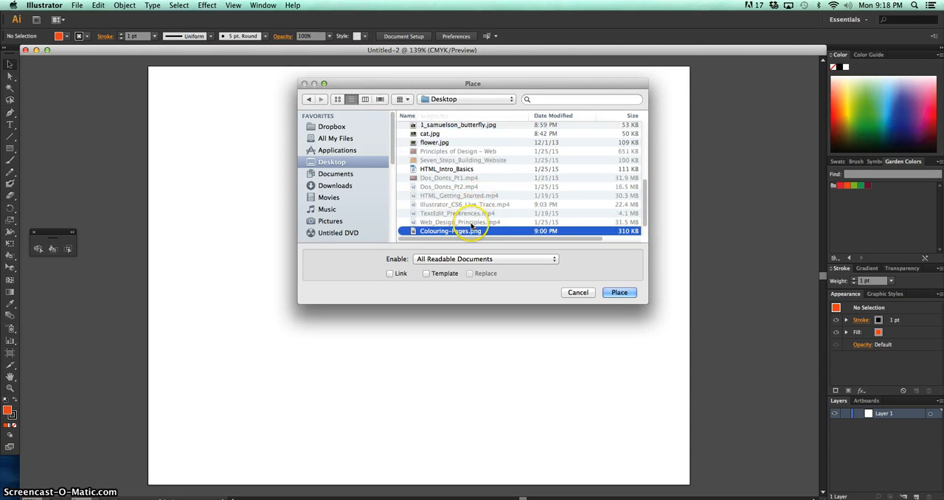
left_click(620, 293)
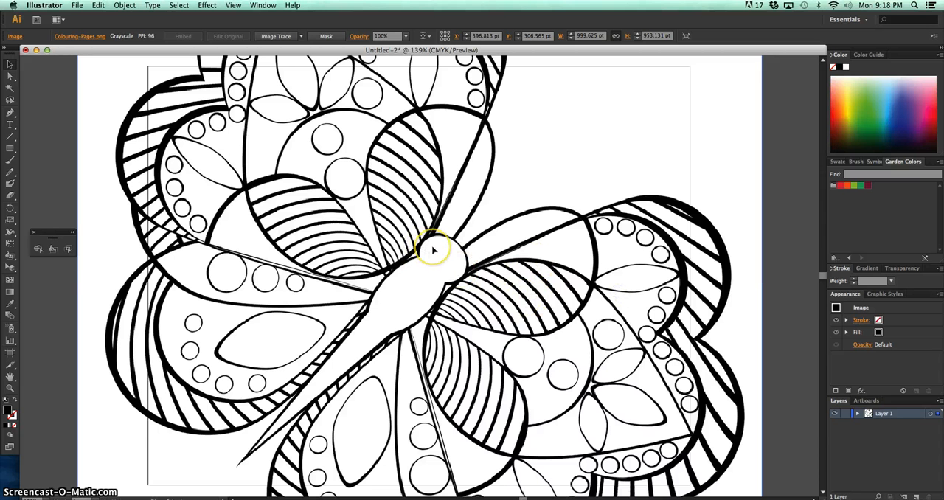
Scale the placed butterfly image down proportionally to about 633 x 603 pt so it fits on the artboard, and deselect it
key("super+minus")
key("super+minus")
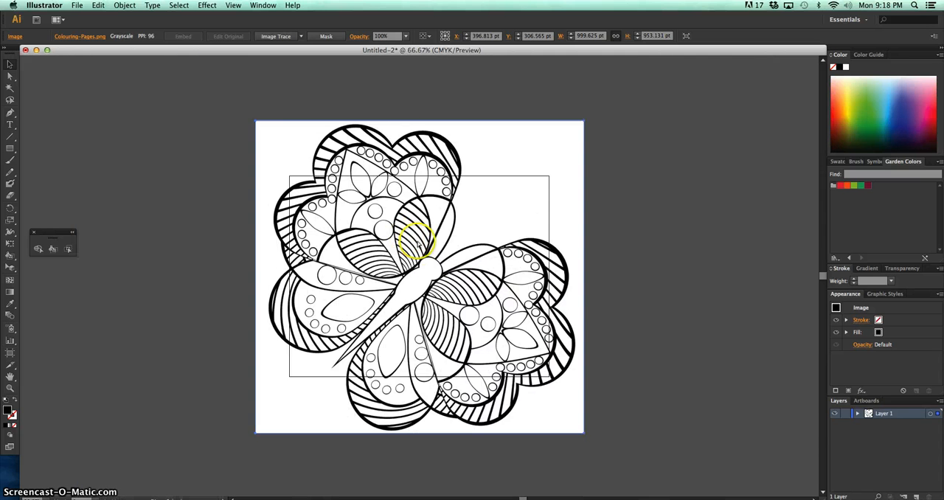
left_click_drag(256, 121, 321, 174)
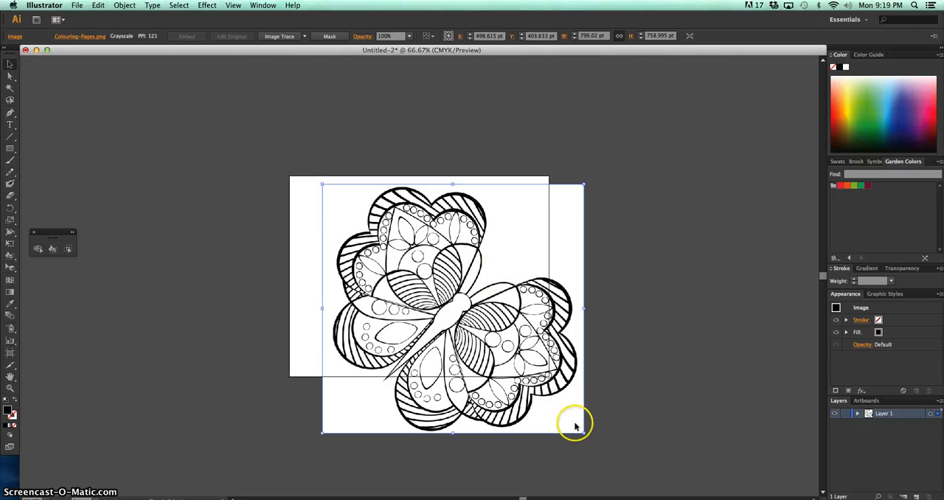
left_click_drag(584, 433, 521, 389)
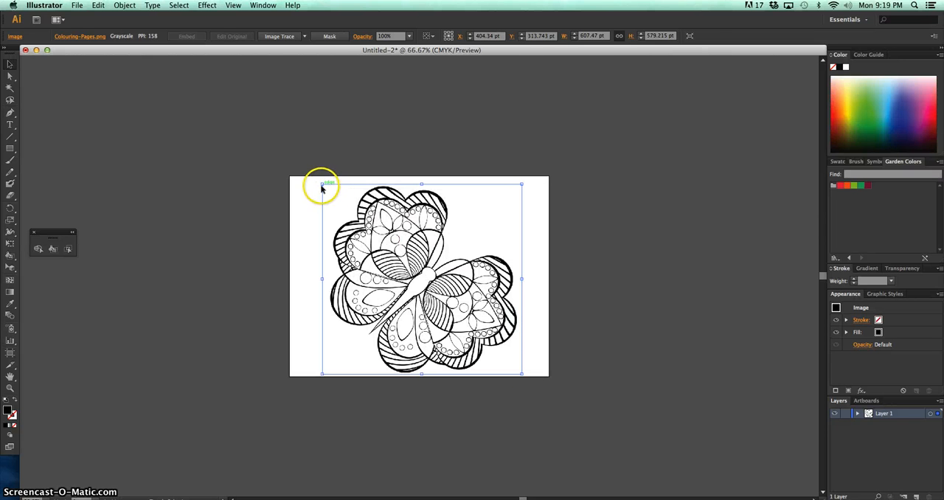
left_click_drag(322, 184, 307, 177)
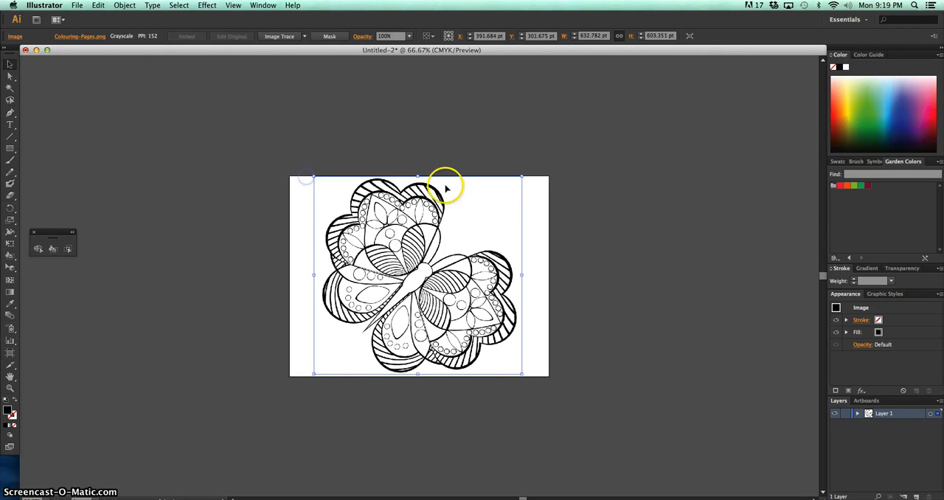
left_click(599, 223)
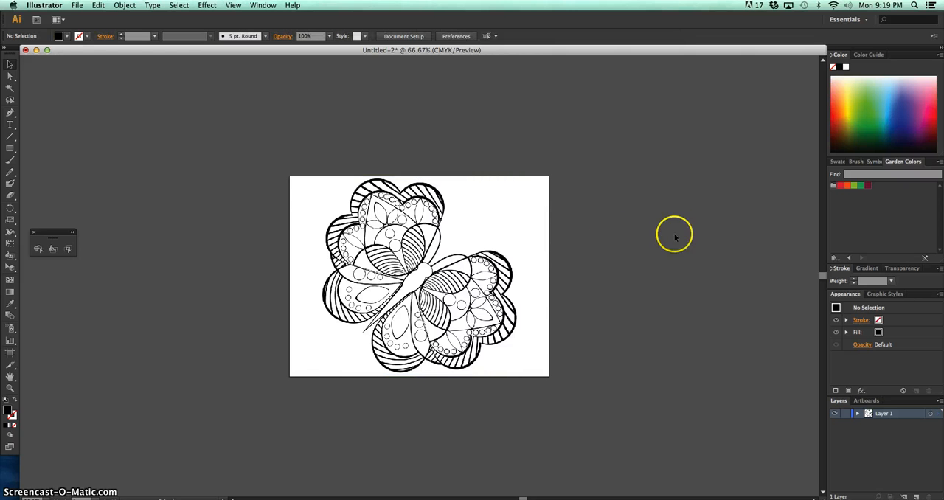
key("super+0")
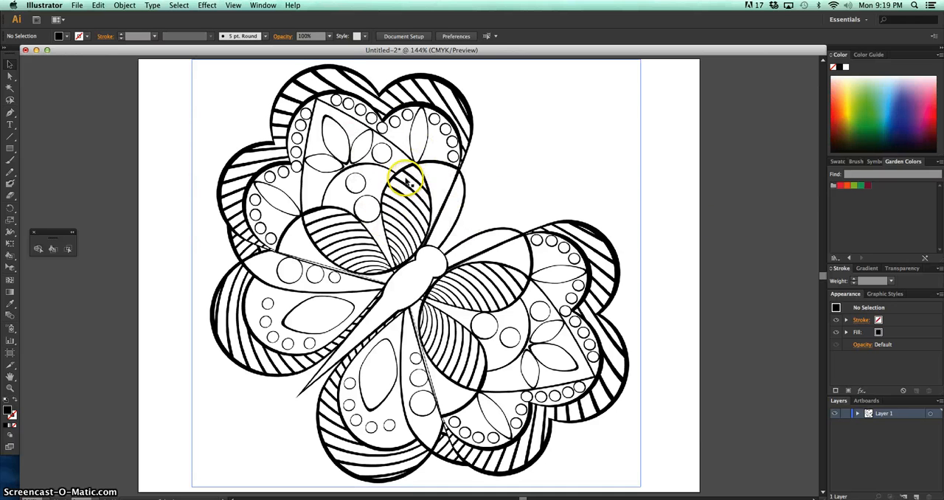
Trace the butterfly image with the Sketched Art Image Trace preset and expand the tracing into paths
left_click(405, 177)
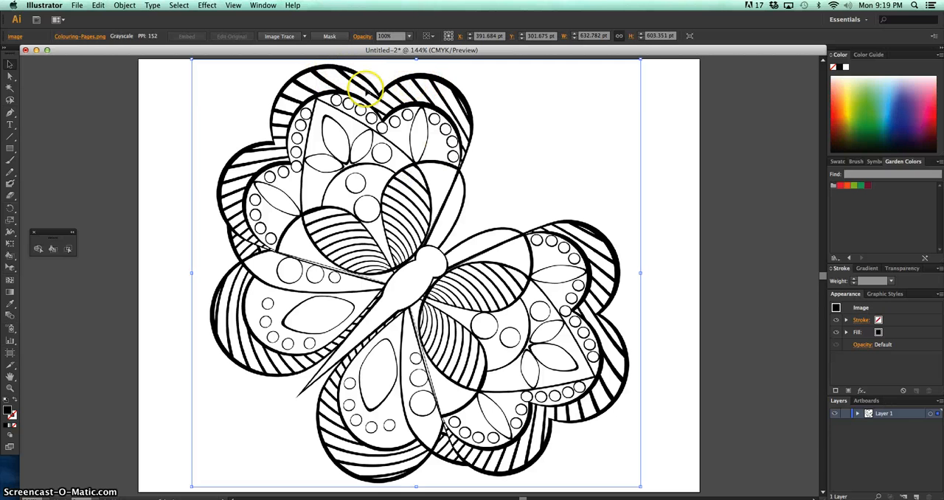
left_click(305, 37)
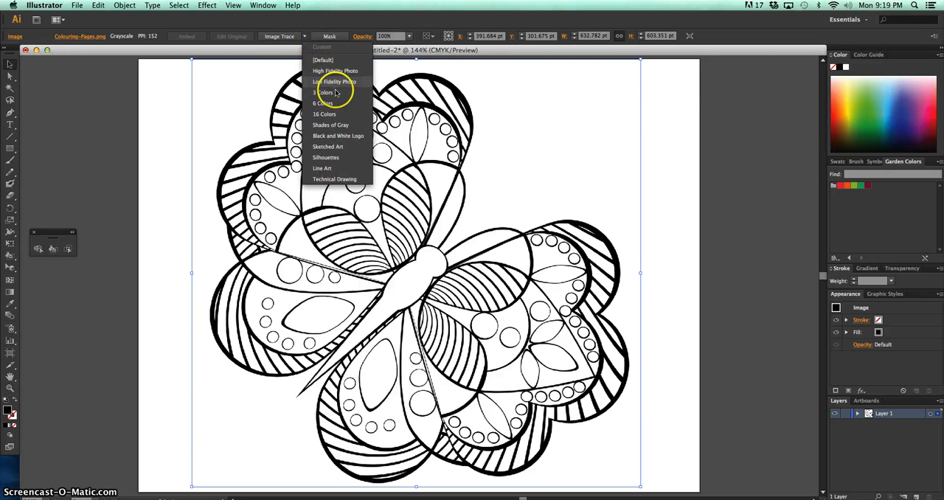
left_click(328, 147)
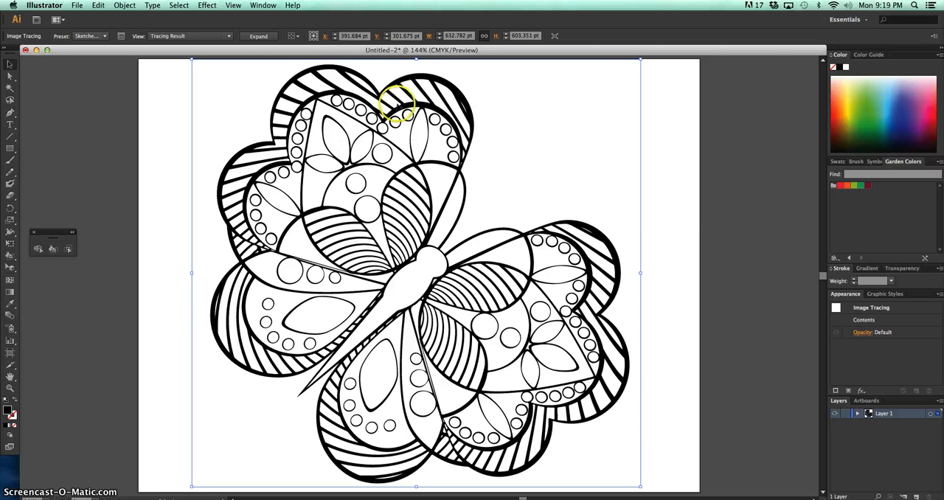
left_click(404, 120)
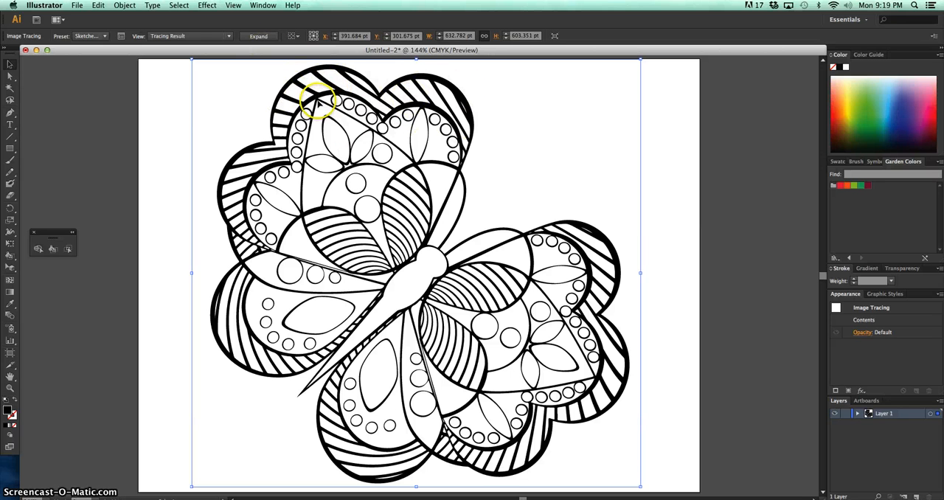
left_click(258, 37)
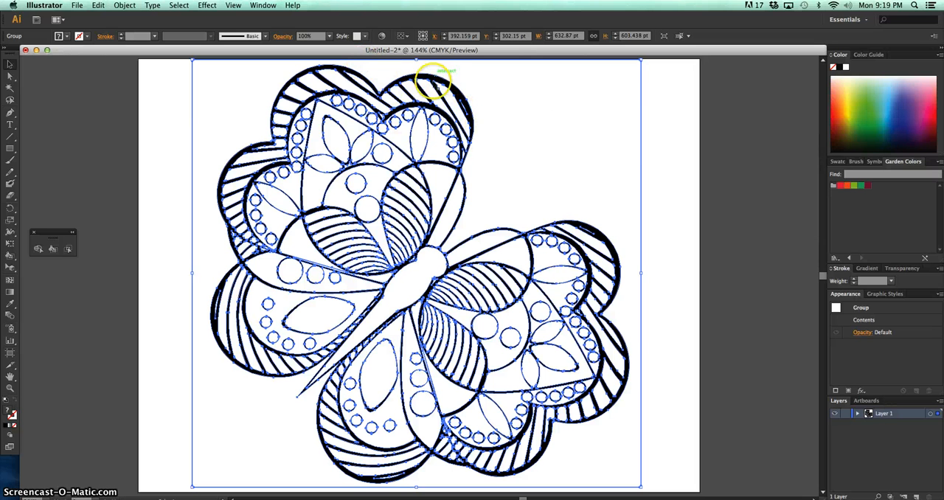
Isolate the traced butterfly group, inspect a single path in the upper wing, and exit isolation mode
left_click(484, 155)
left_click(455, 140)
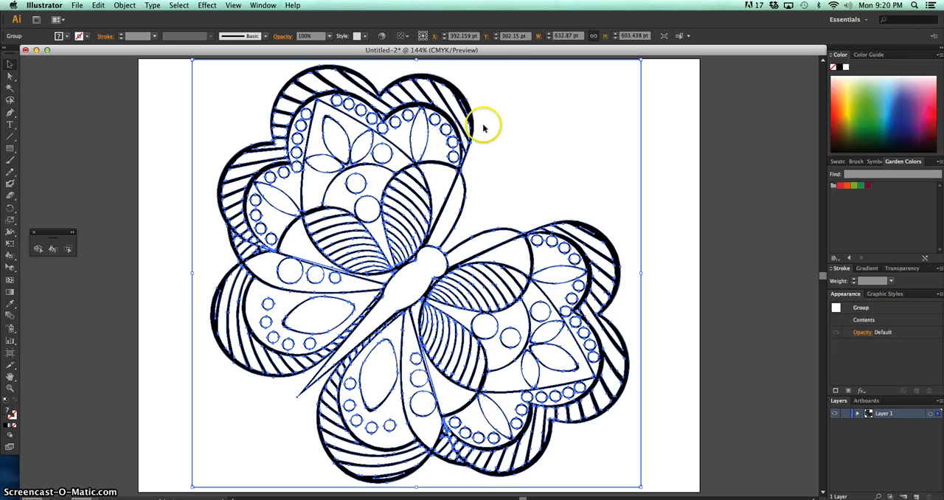
double_click(444, 87)
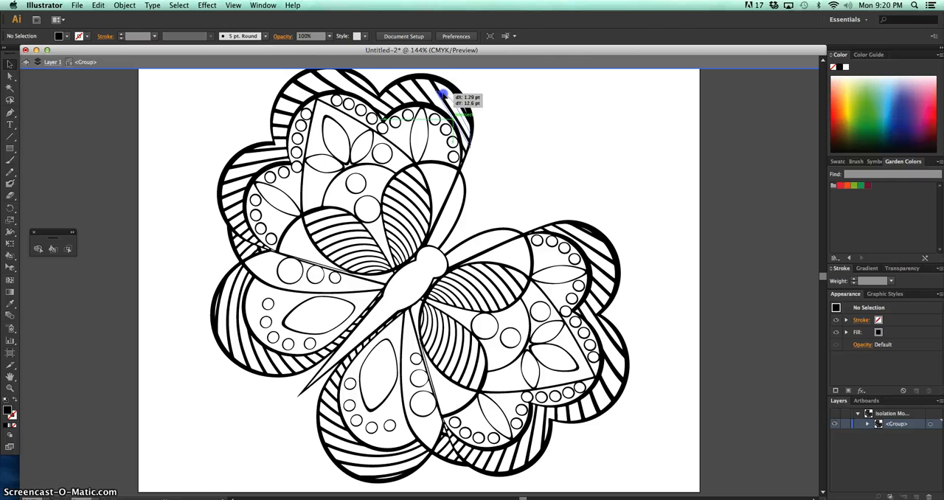
left_click(459, 91)
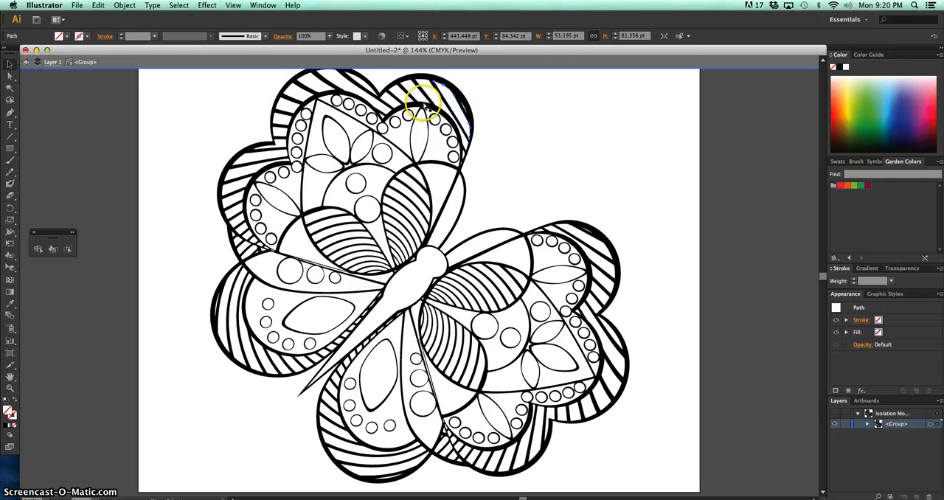
left_click_drag(429, 100, 428, 90)
left_click(30, 64)
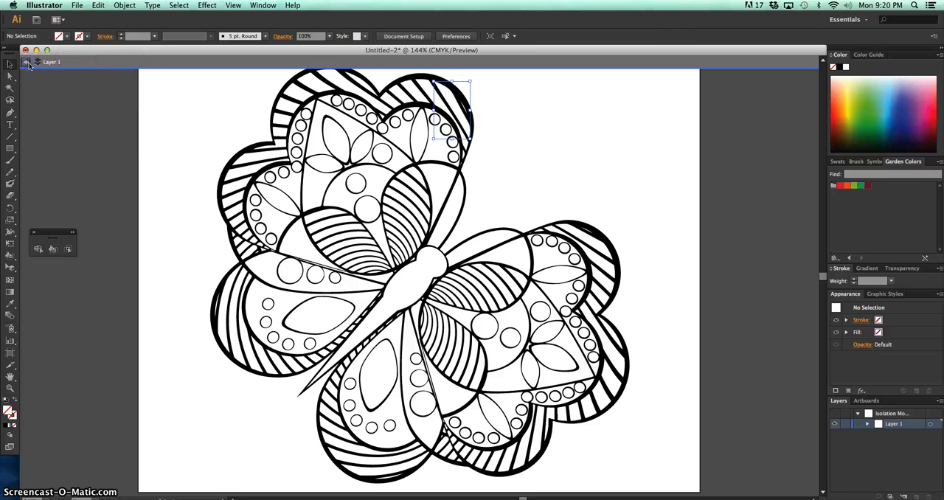
left_click(28, 64)
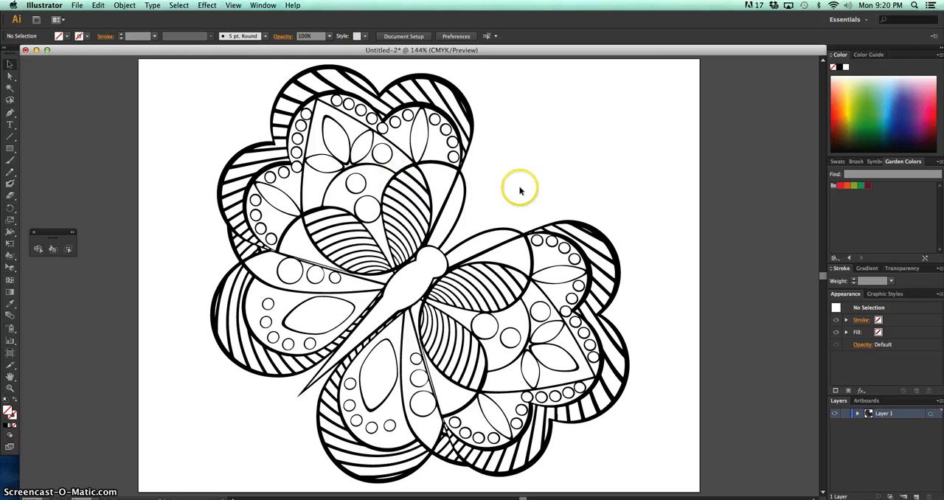
Activate the Live Paint Bucket, float the Garden Colors library away from its dock, and add its color group to the Swatches panel
left_click(54, 249)
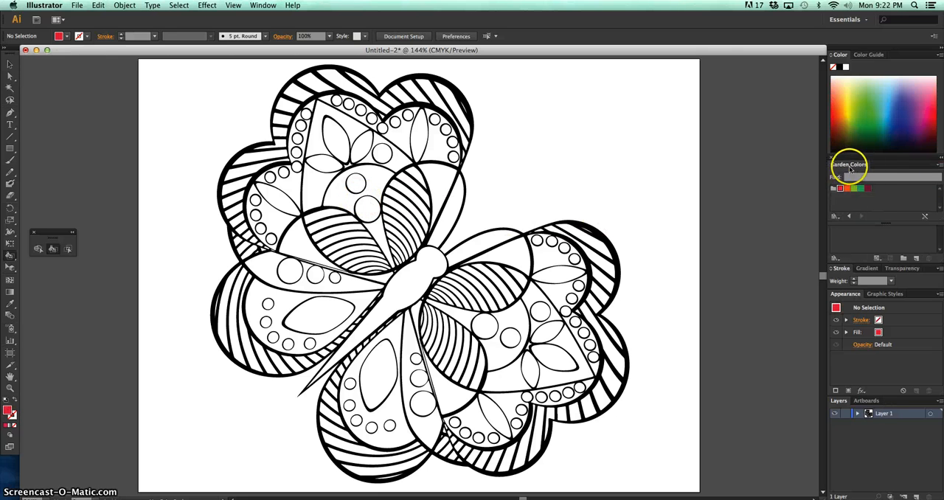
left_click_drag(853, 164, 721, 172)
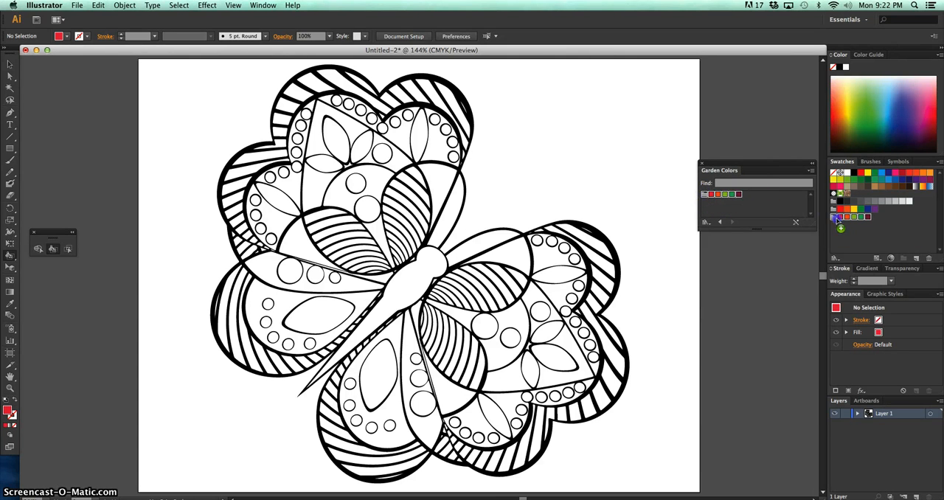
left_click_drag(836, 216, 851, 230)
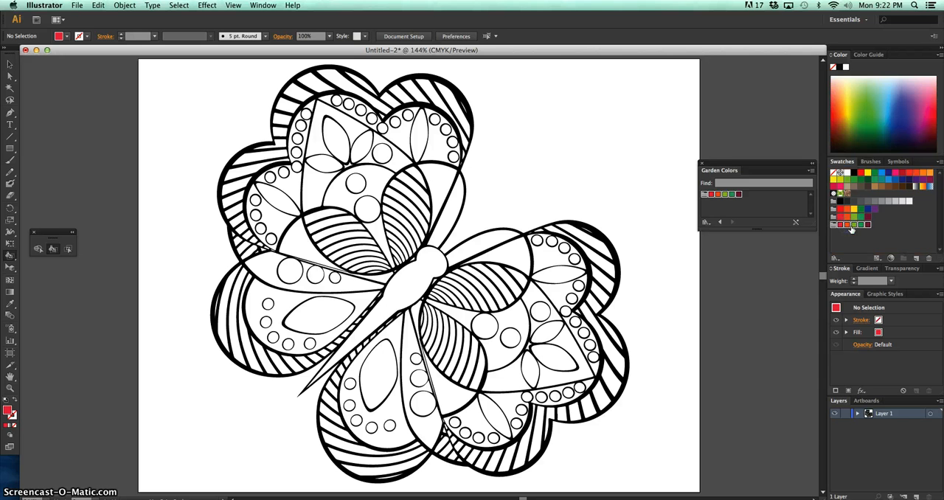
Delete the duplicate Garden Colors group from the Swatches panel
left_click(874, 238)
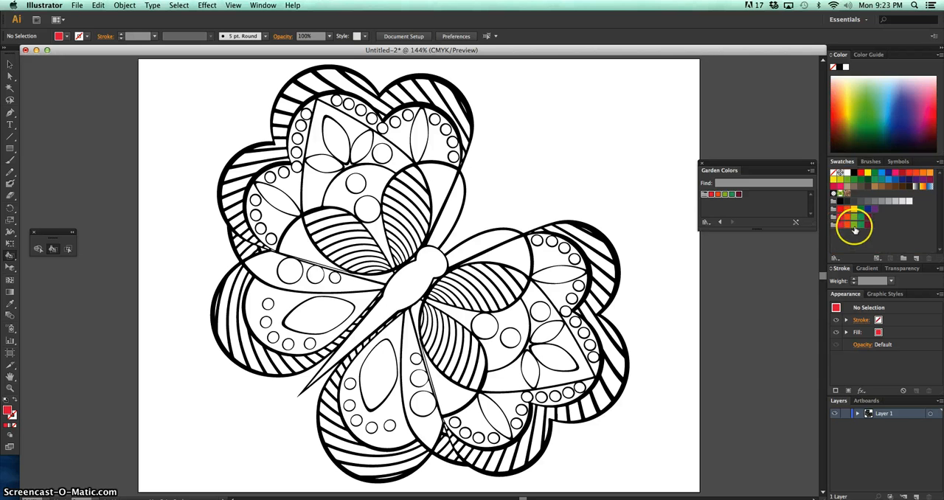
left_click_drag(867, 228, 841, 231)
left_click(926, 258)
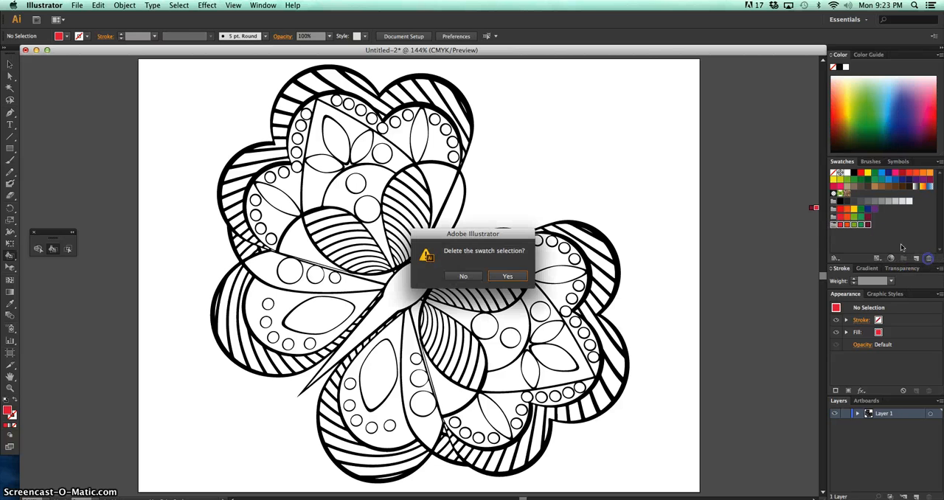
left_click(509, 276)
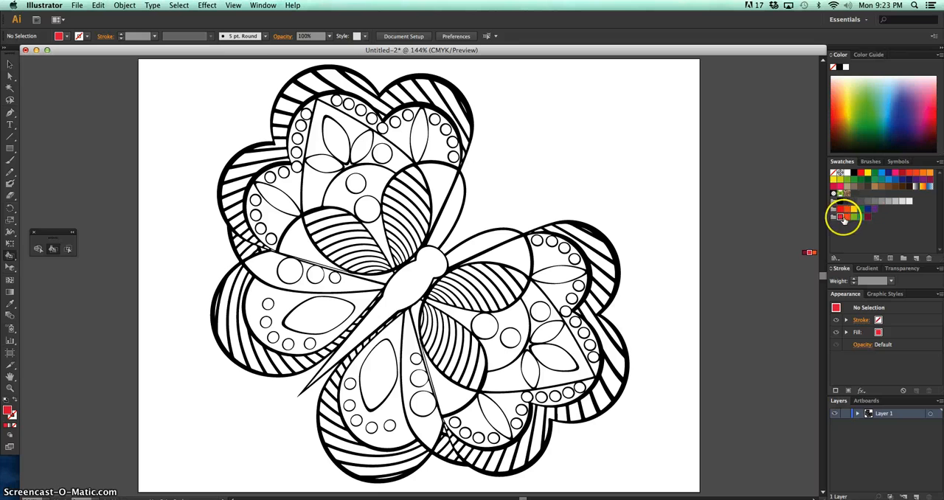
Choose the red swatch of the Garden Colors group and cycle through the group's colors with the Live Paint Bucket, ending on red
left_click(840, 219)
mouse_move(840, 219)
left_mouse_down()
mouse_move(53, 251)
mouse_move(350, 217)
mouse_move(546, 209)
mouse_move(816, 209)
mouse_move(841, 224)
left_mouse_up()
left_click_drag(769, 230, 648, 225)
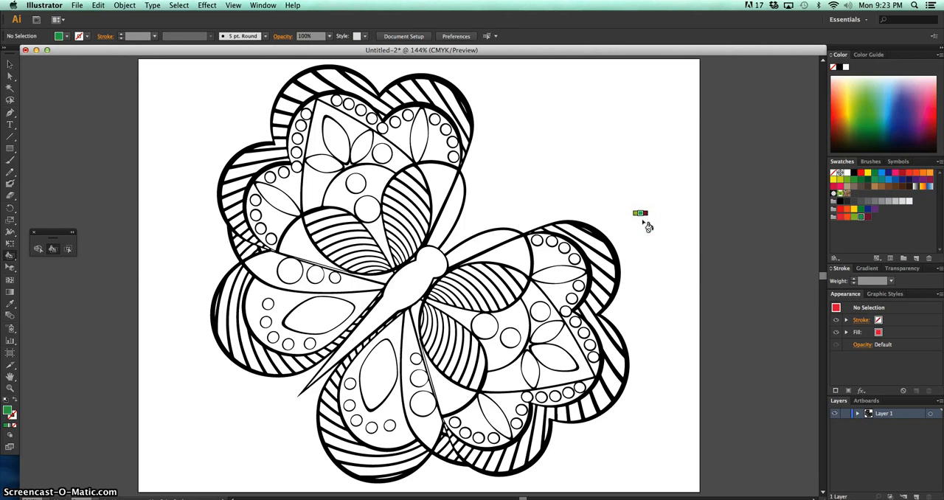
key("Right")
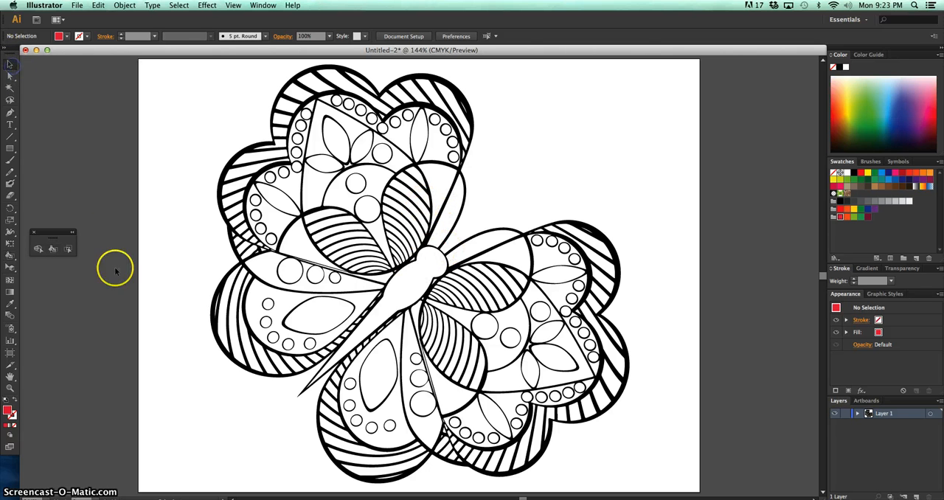
Select all the traced artwork, make it a Live Paint group by filling the butterfly's body with red, and deselect it
key("super+a")
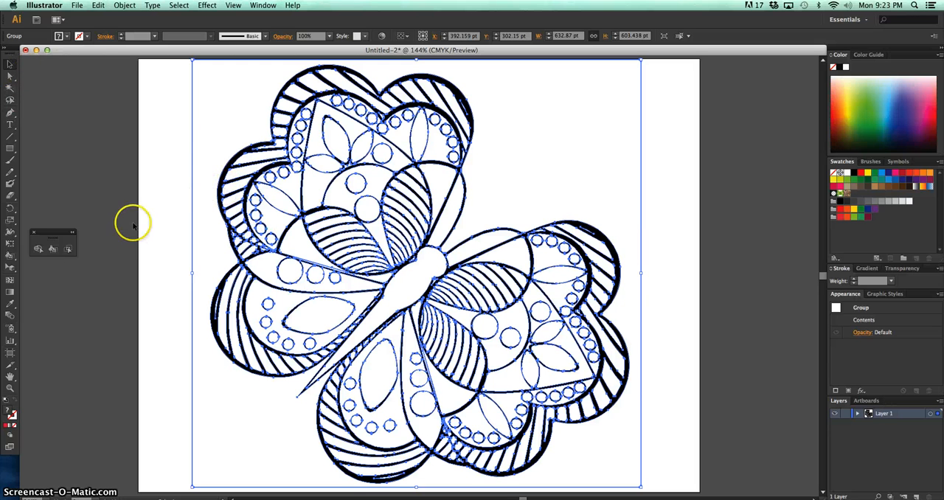
left_click(50, 250)
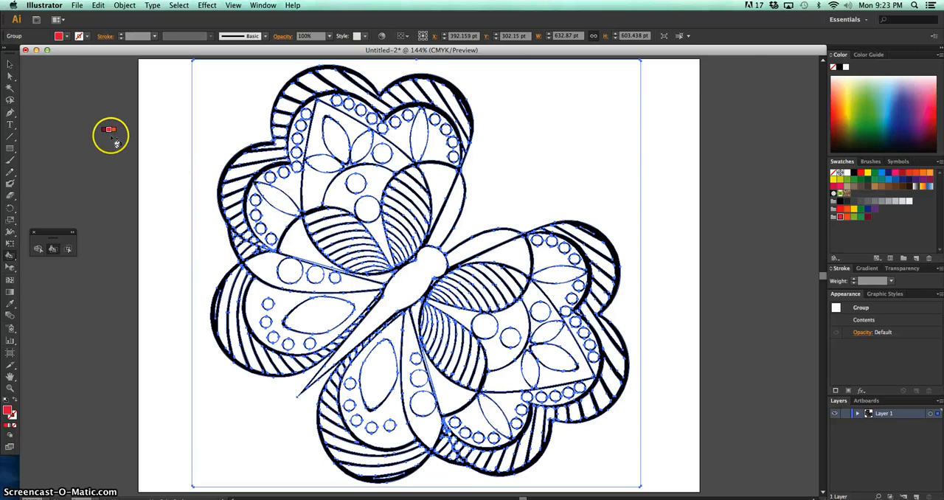
left_click(413, 282)
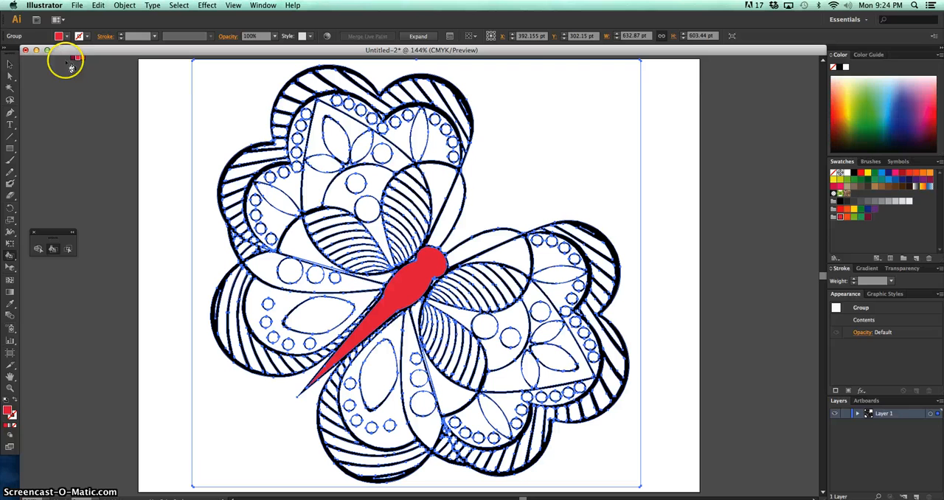
left_click(9, 65)
left_click(126, 160)
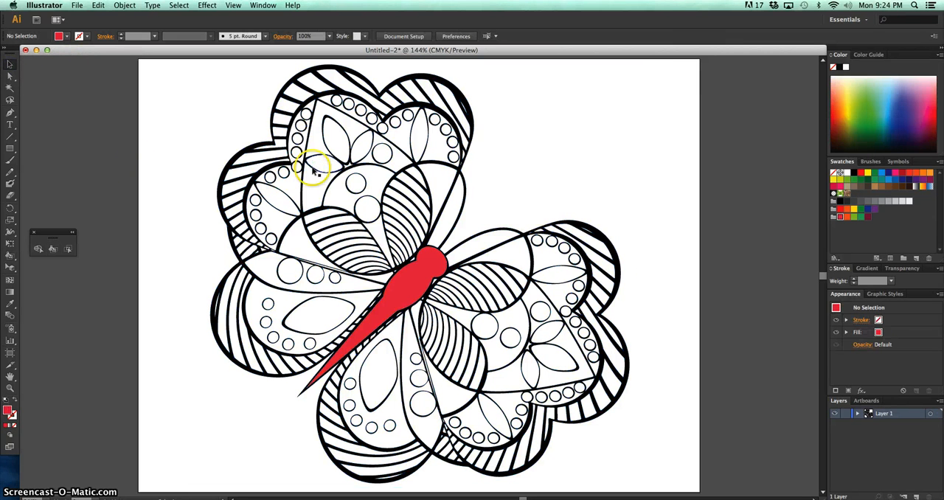
Activate the Live Paint Bucket, switch to maroon, and fill the white circles in the right wing's upper red scallop
left_click(57, 250)
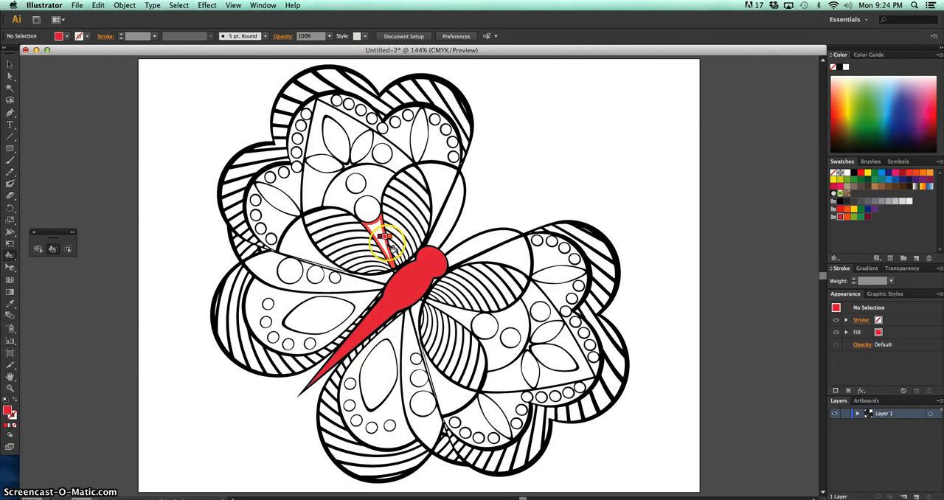
left_click(440, 219)
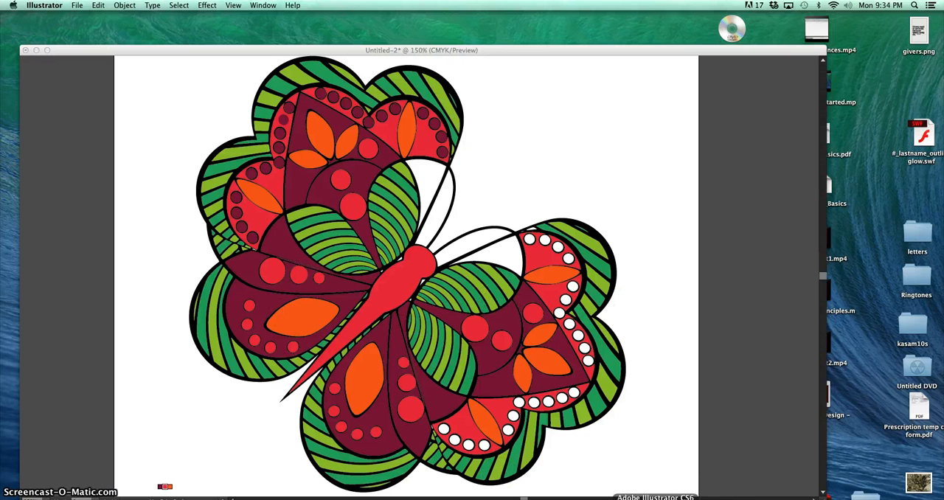
left_click(500, 380)
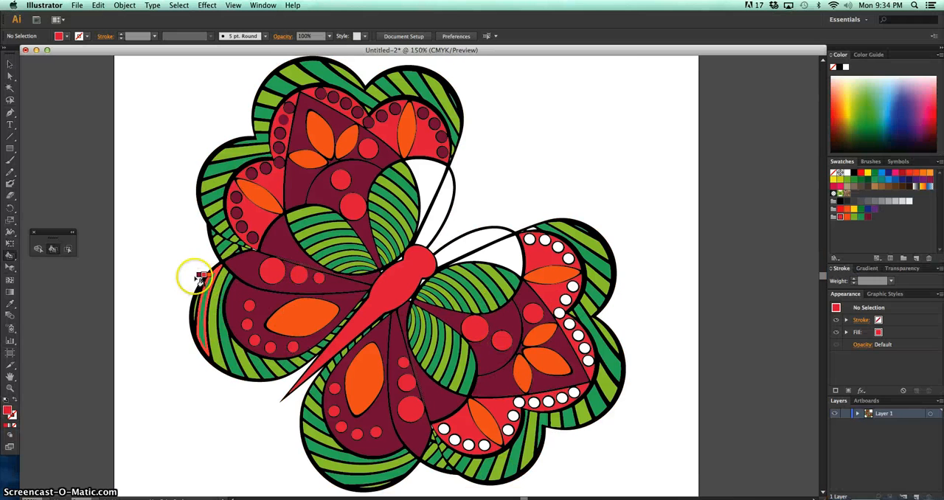
left_click(321, 279)
key("Left")
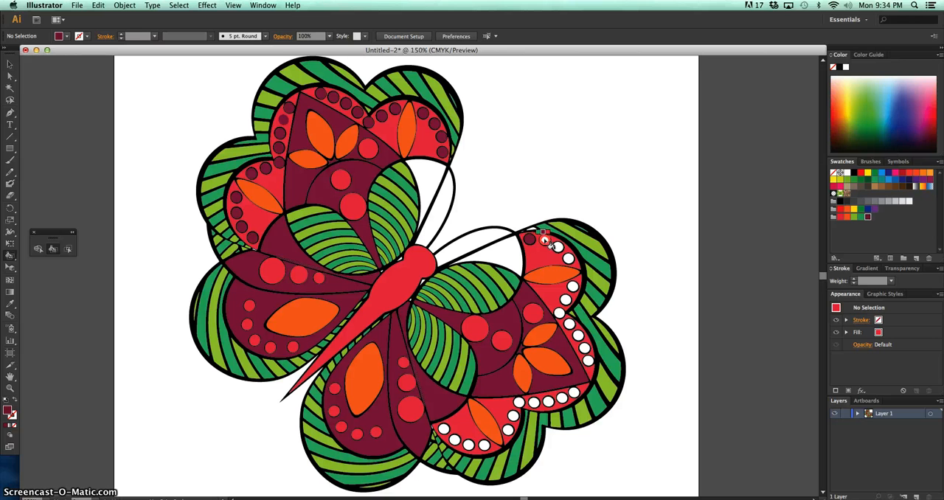
left_click(545, 241)
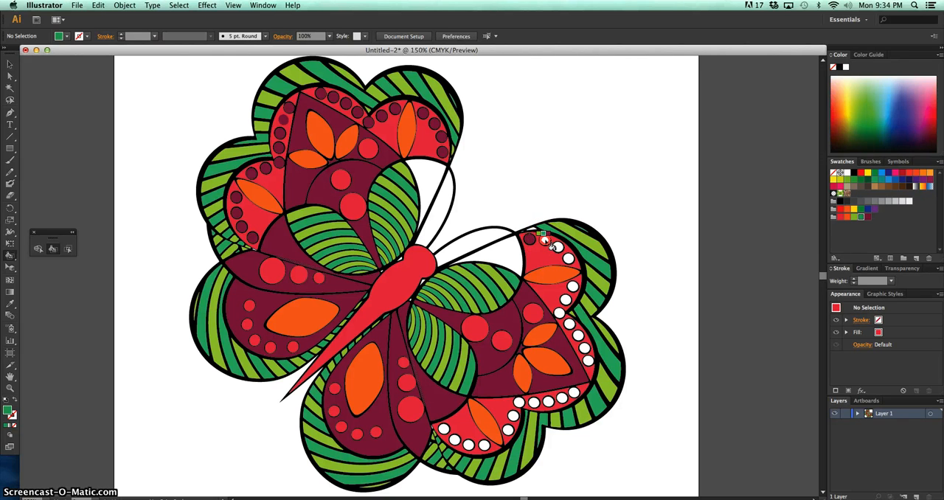
key("Right")
left_click(560, 249)
left_click(568, 258)
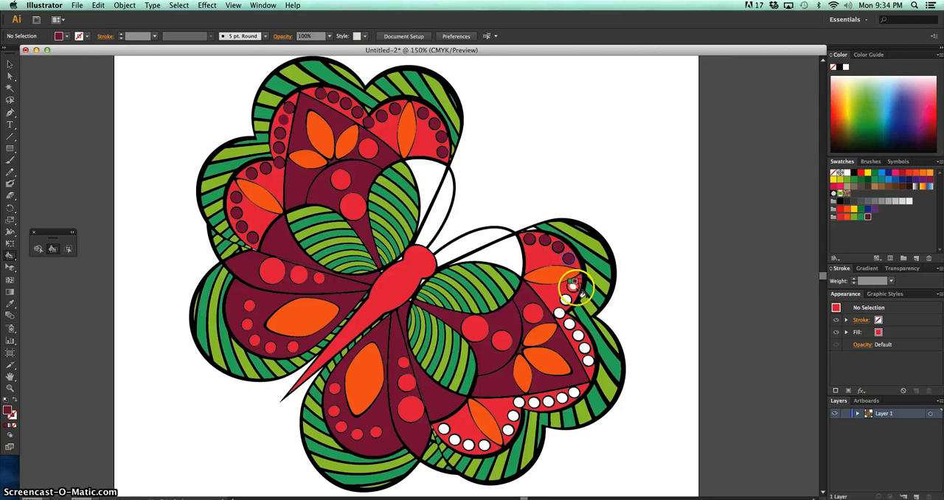
Fill the white circles along the right wing's outer red border, around the maroon triangle, with maroon
left_click(578, 336)
left_click(584, 348)
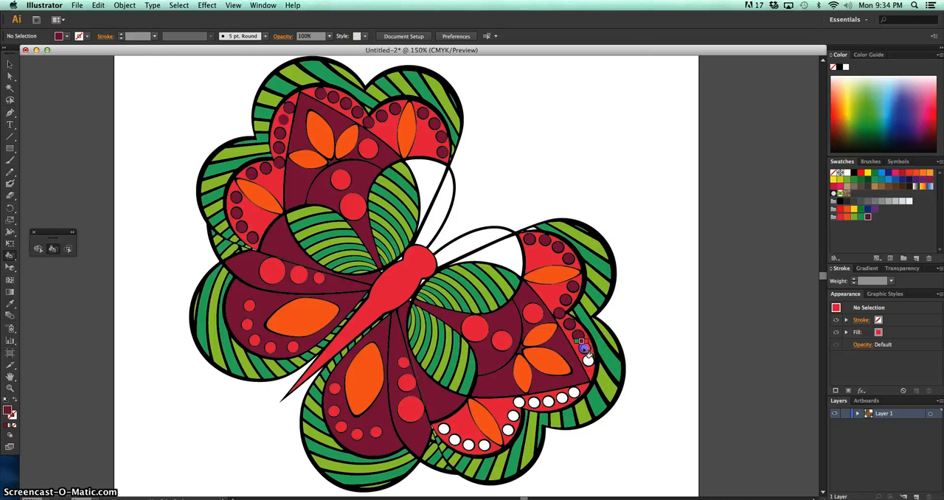
left_click(588, 360)
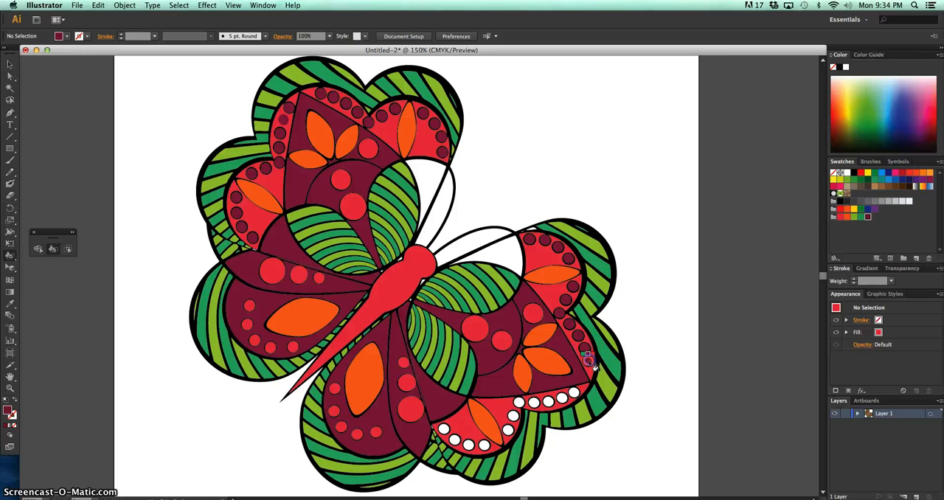
left_click(573, 394)
left_click(562, 399)
left_click(548, 402)
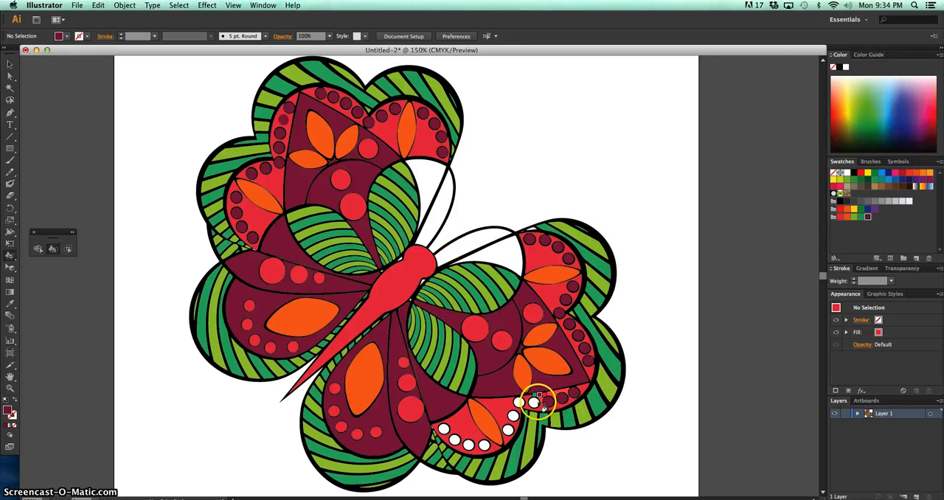
left_click(534, 402)
left_click(519, 401)
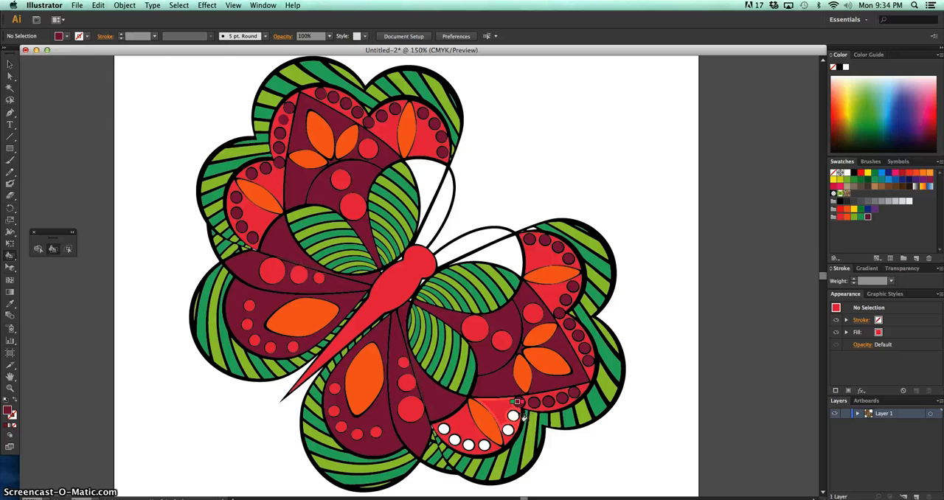
Fill the remaining white circles in the right wing's lower red scallop with maroon
left_click(514, 416)
left_click(509, 430)
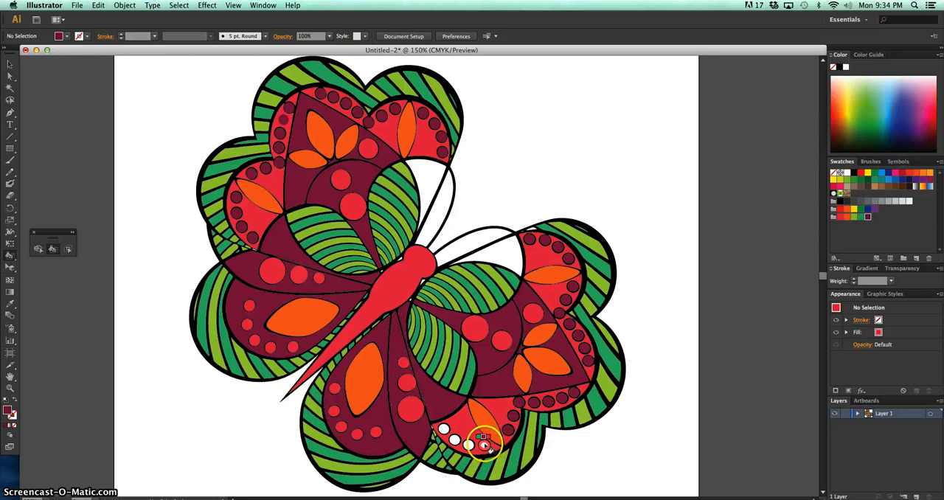
left_click(483, 445)
left_click(468, 445)
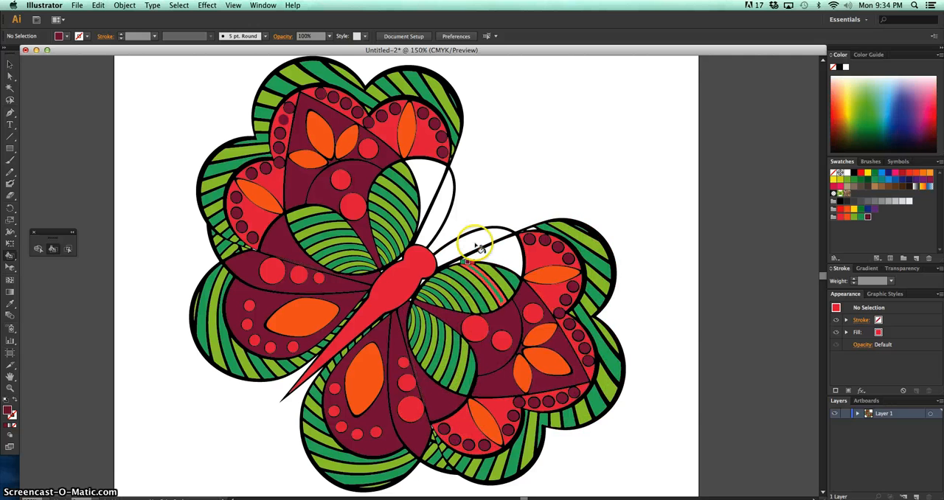
Fill the two slender areas beside the butterfly's head with orange and the adjoining white wing areas with maroon
key("Left")
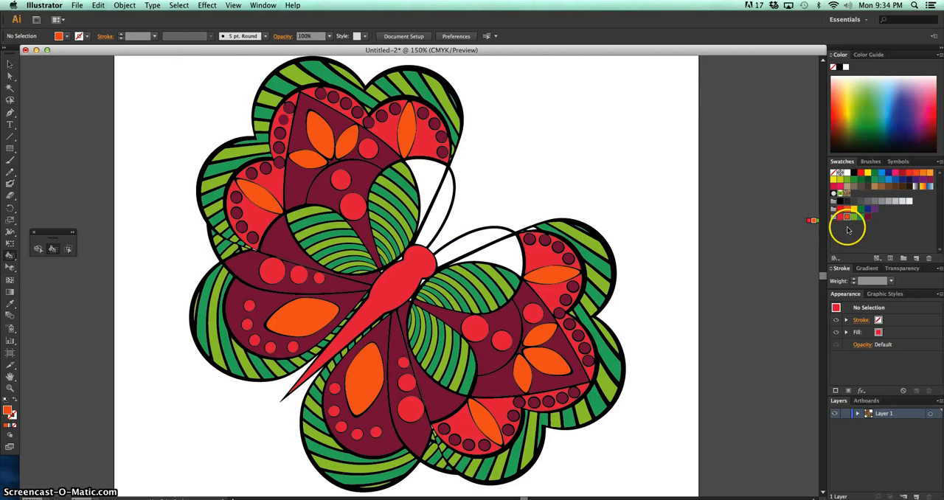
left_click(441, 204)
left_click(473, 245)
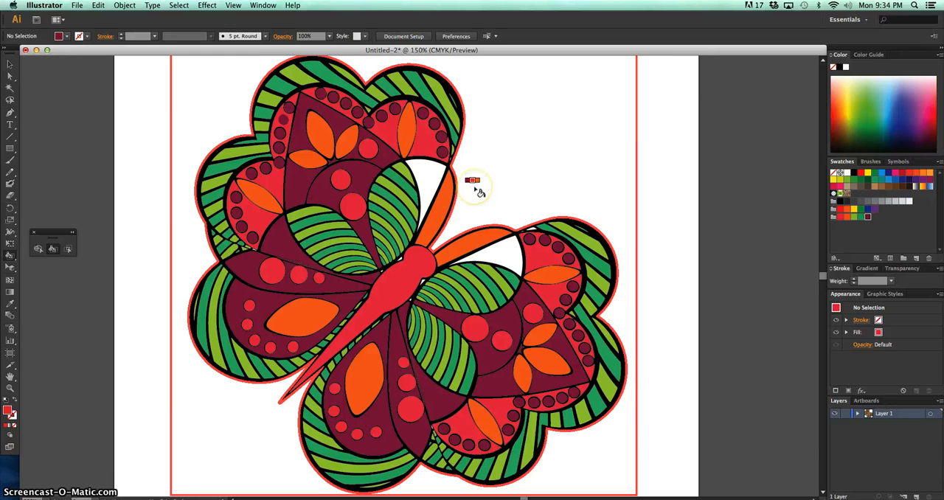
left_click(434, 183)
left_click(504, 251)
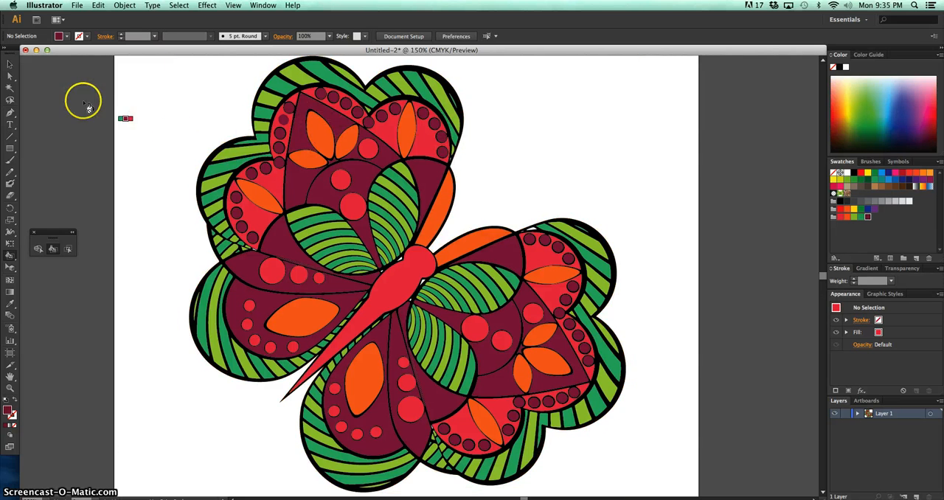
Switch to the Selection tool, return to the Live Paint Bucket, and try filling a green stripe on the upper wing's edge with maroon
left_click(10, 63)
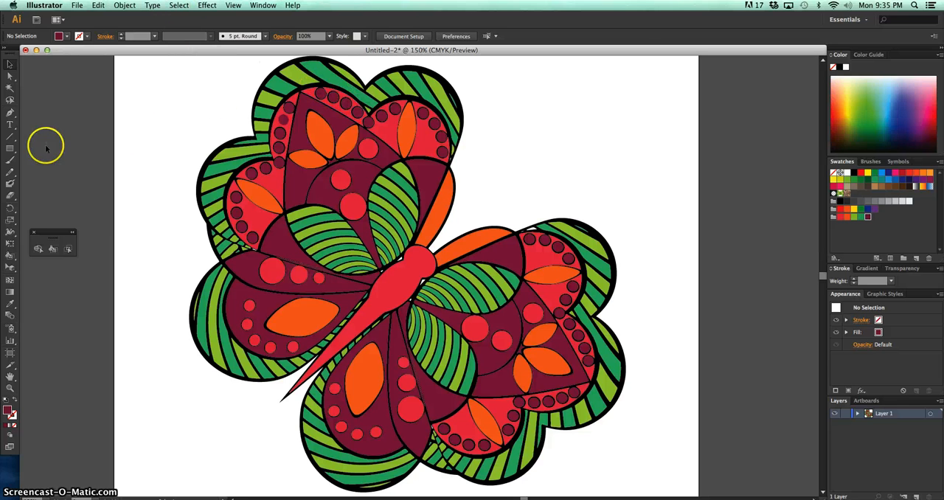
left_click(52, 248)
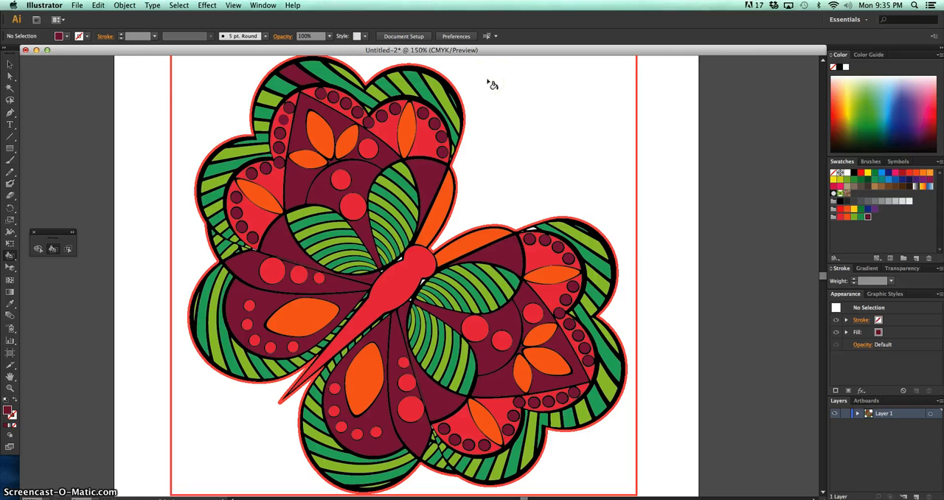
left_click(303, 75)
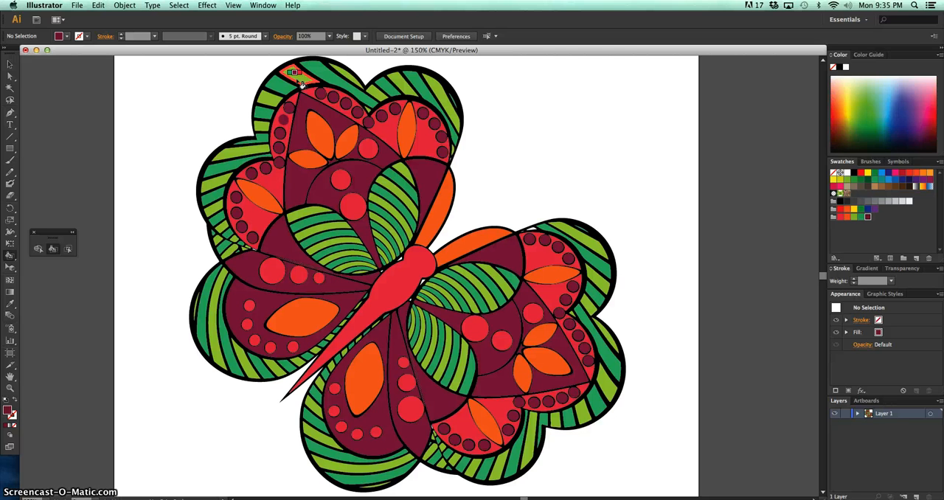
Save the document to the Desktop as an Illustrator file named with 1, the last name and live_paint, joined by underscores
left_click(77, 5)
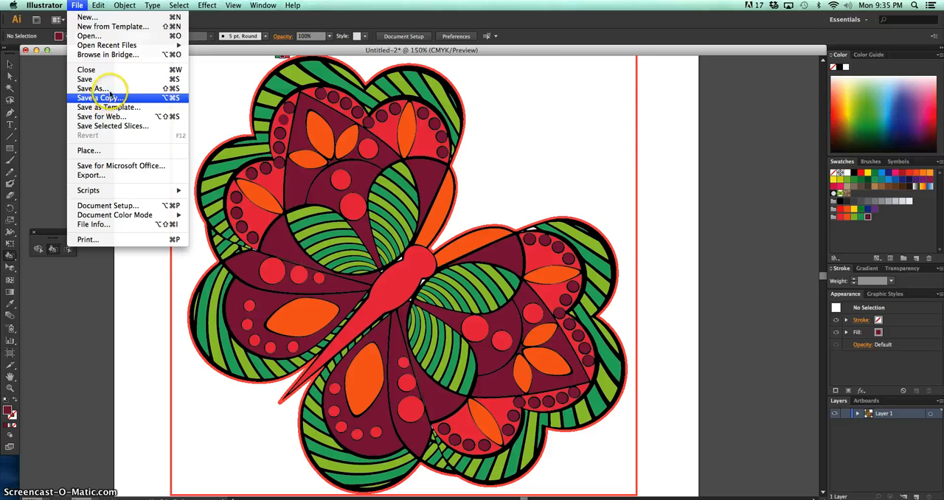
left_click(116, 88)
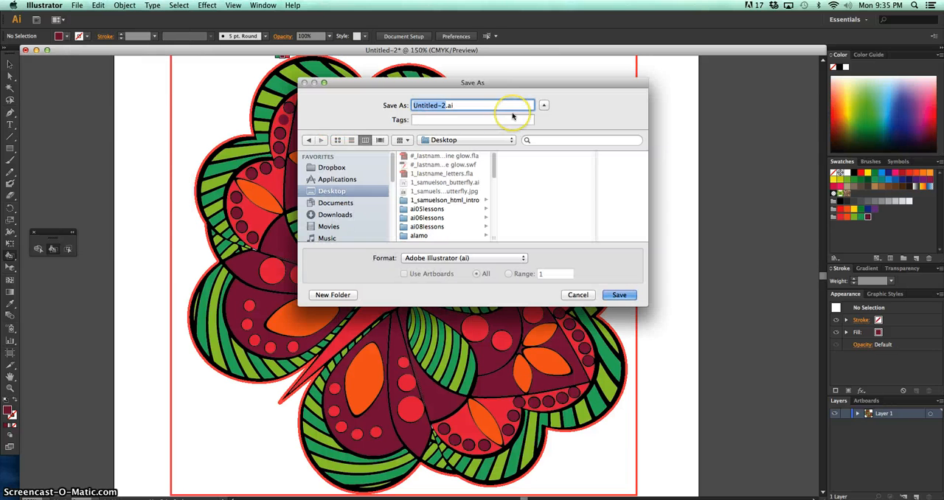
type("1_samuelson_l")
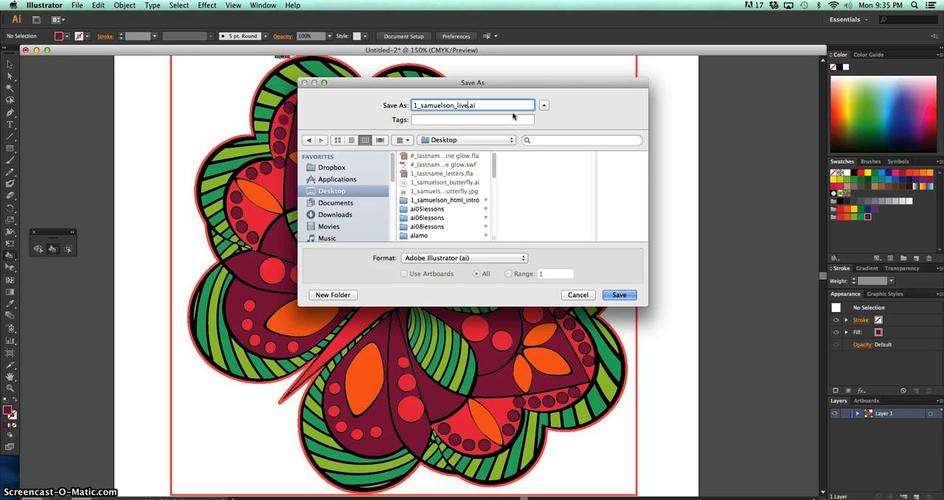
type("ive_paint")
key("Return")
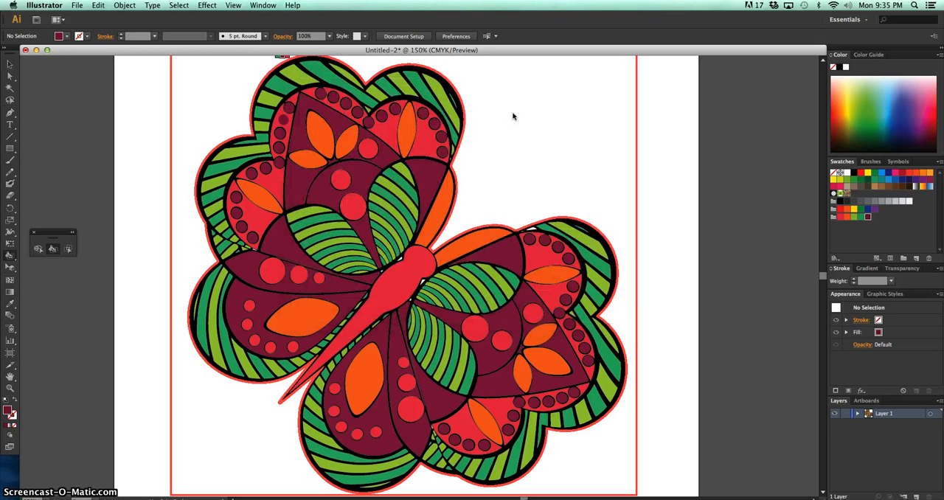
key("Return")
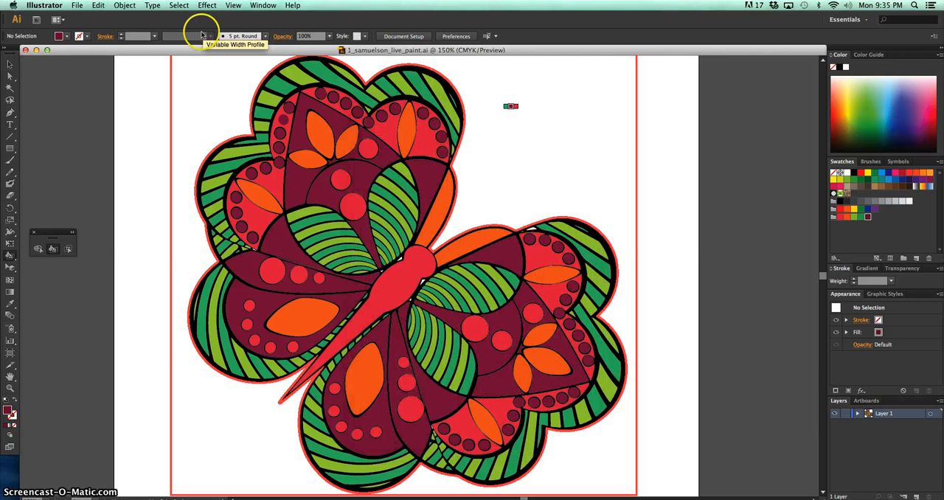
Export the artwork for the web as a high-quality JPEG on the Desktop, keeping the document's file name
left_click(77, 5)
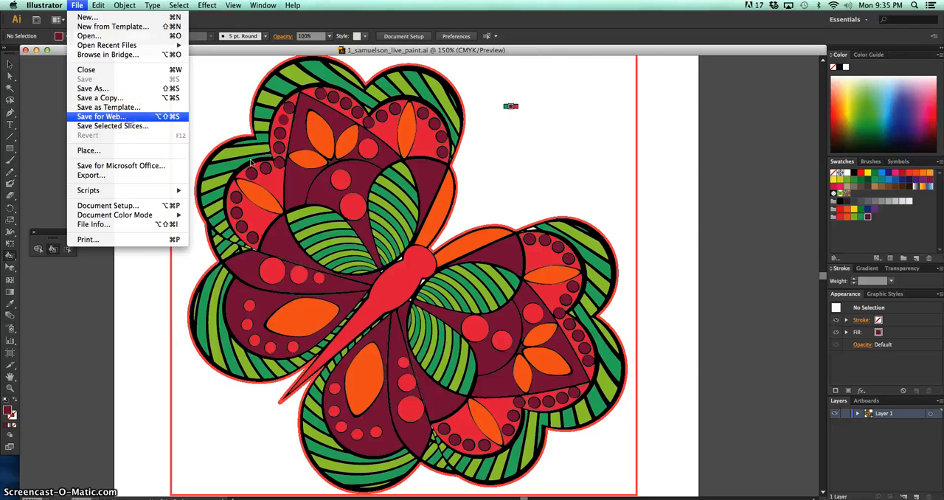
left_click(129, 119)
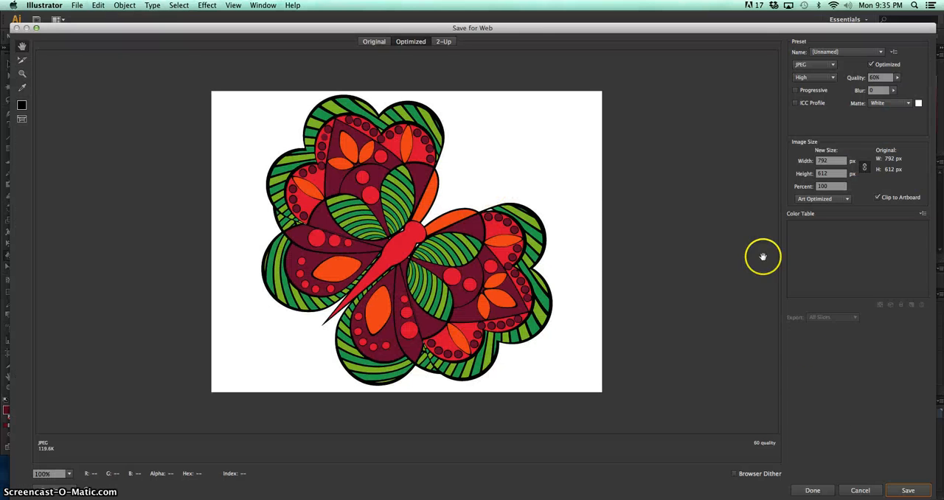
left_click(908, 492)
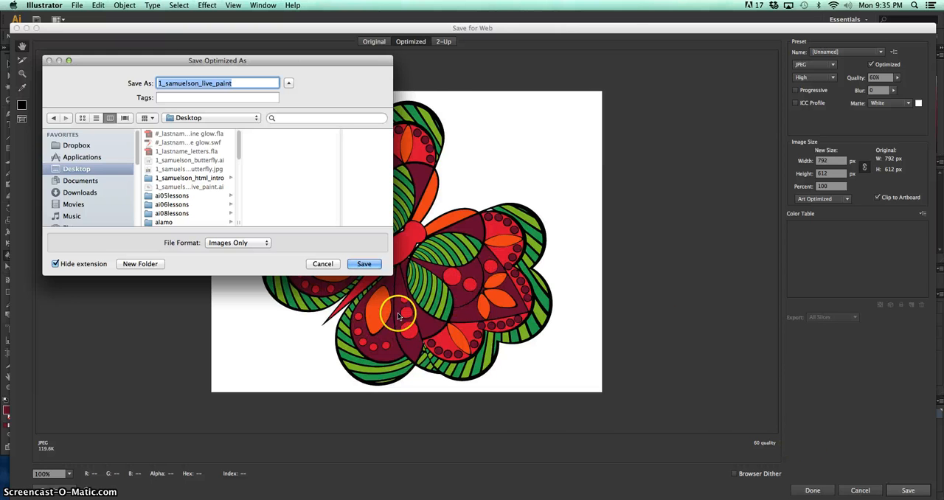
left_click(364, 264)
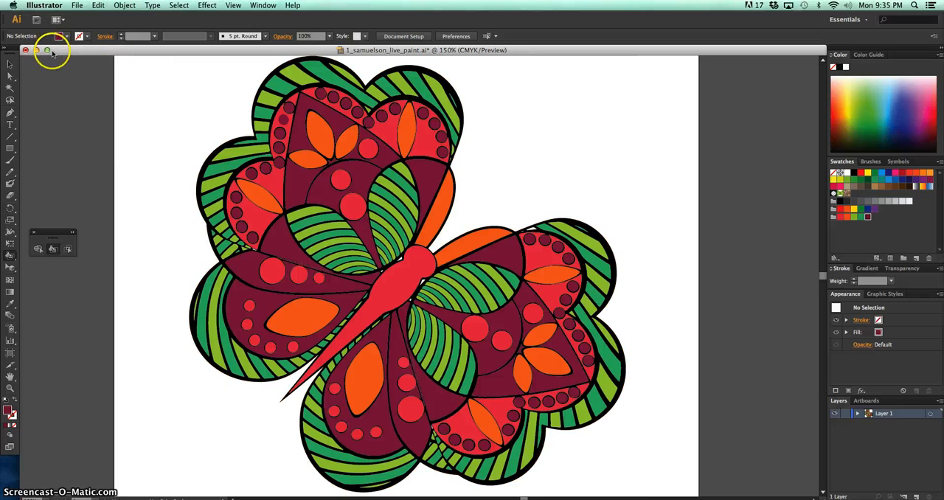
left_click(78, 6)
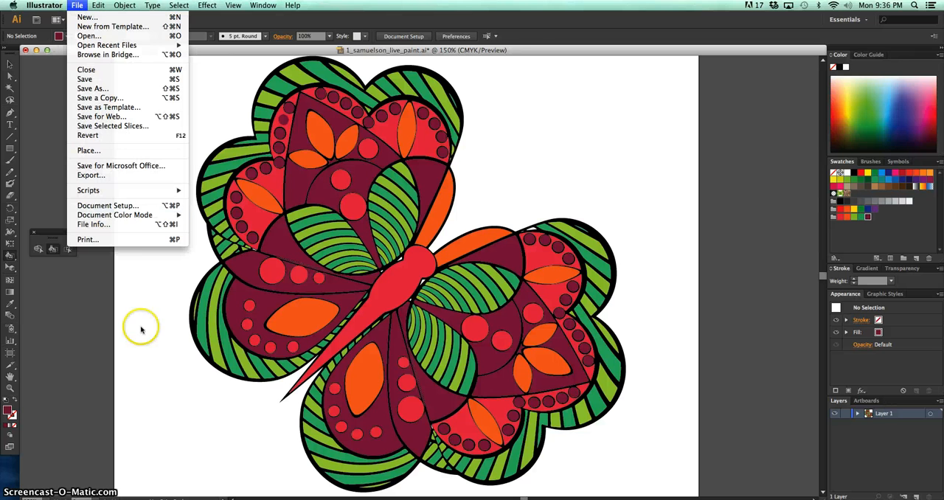